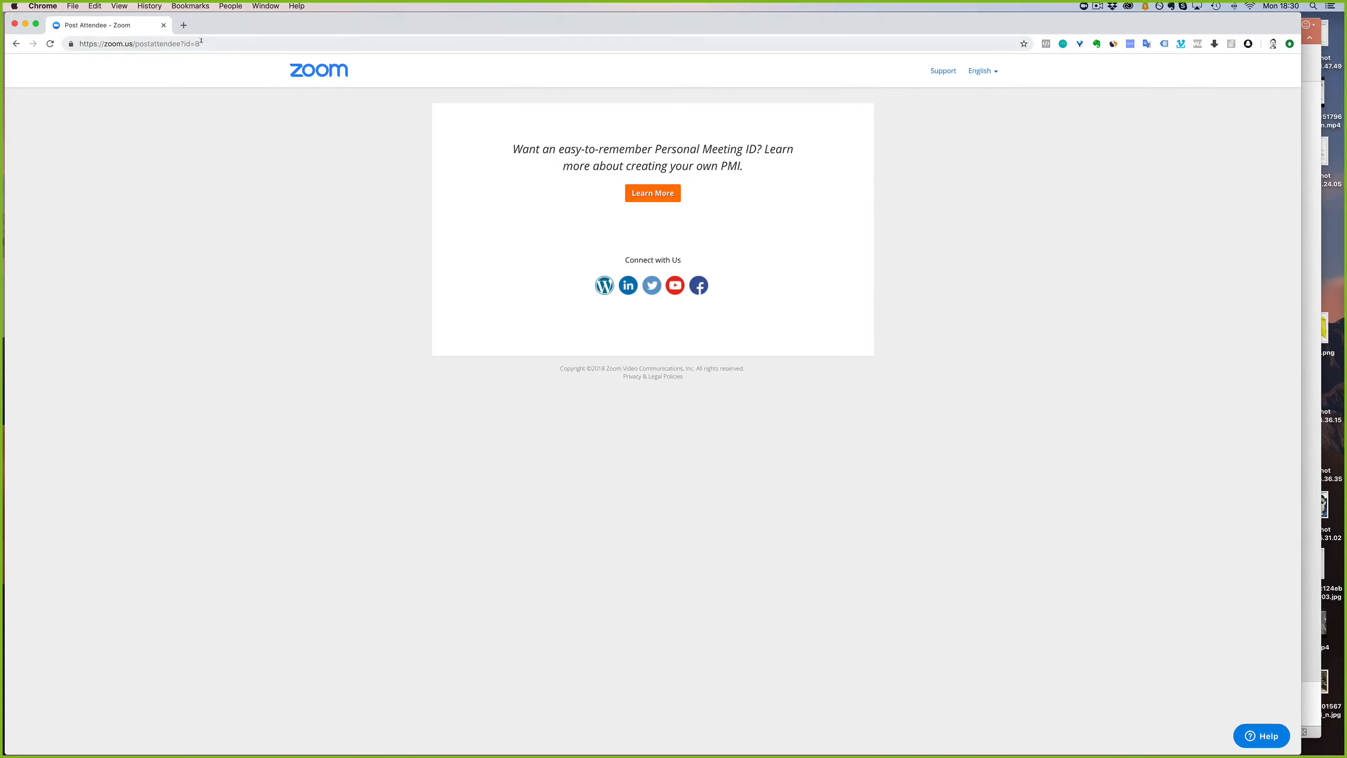
Open trustads.io in a new browser tab and log in to the account.
left_click(184, 26)
type("trudt")
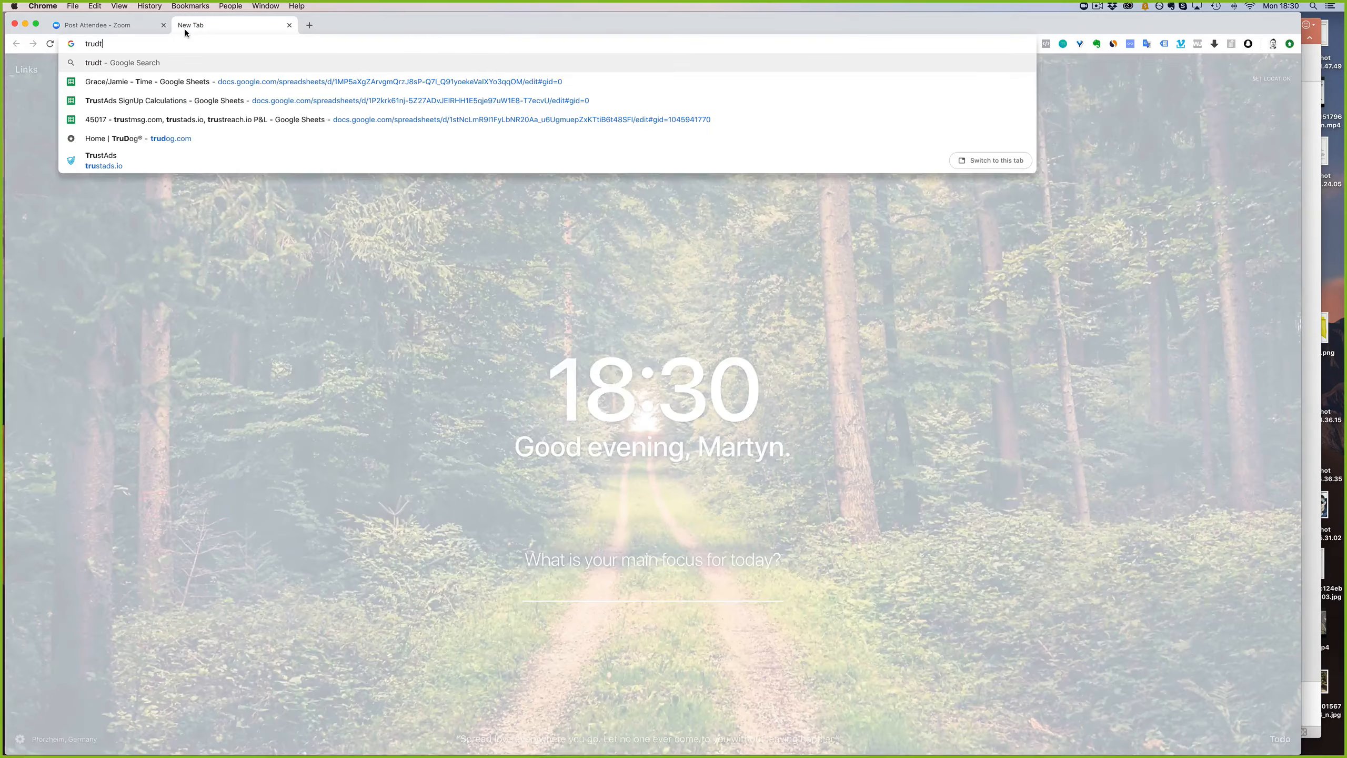
key("BackSpace")
key("BackSpace")
type("stads.io")
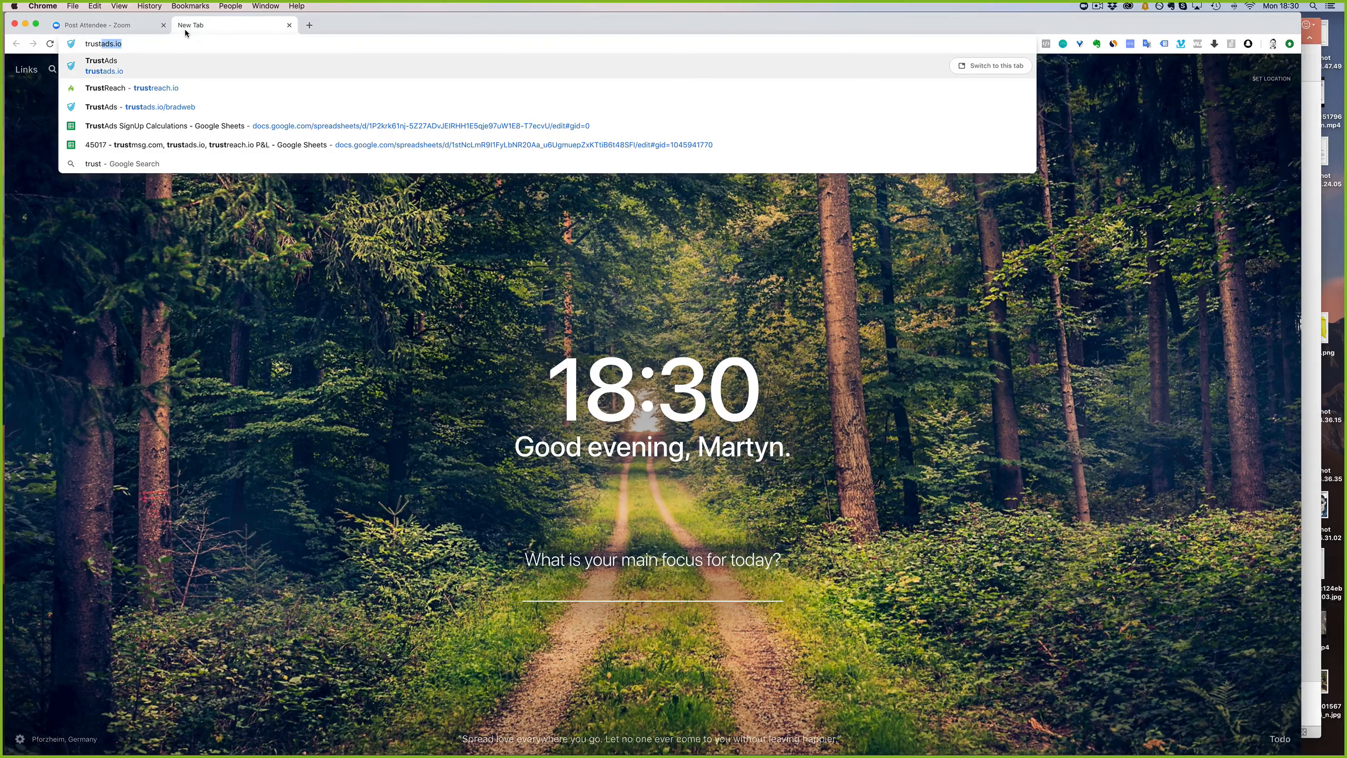
key("Return")
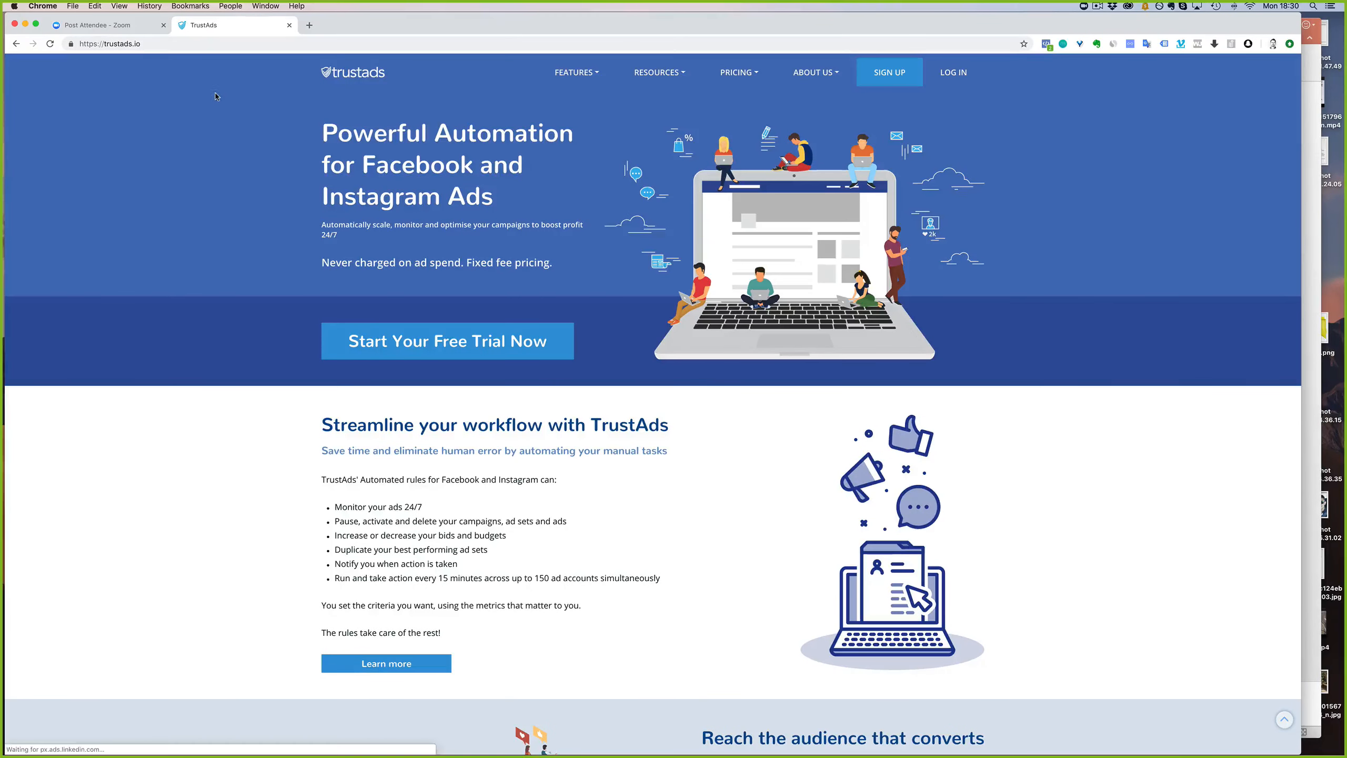
left_click(954, 74)
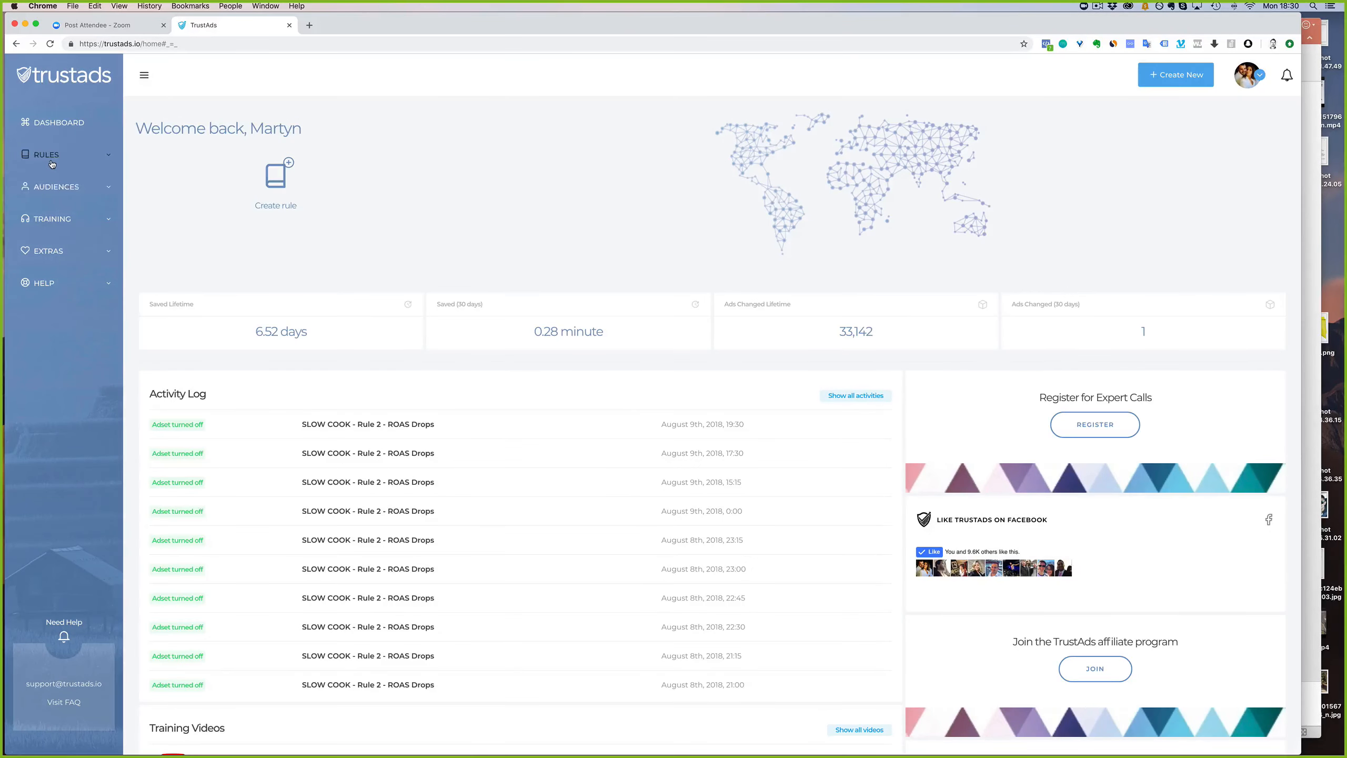
Open the Ecommerce Quick Start Rules collection in the rule library.
left_click(48, 159)
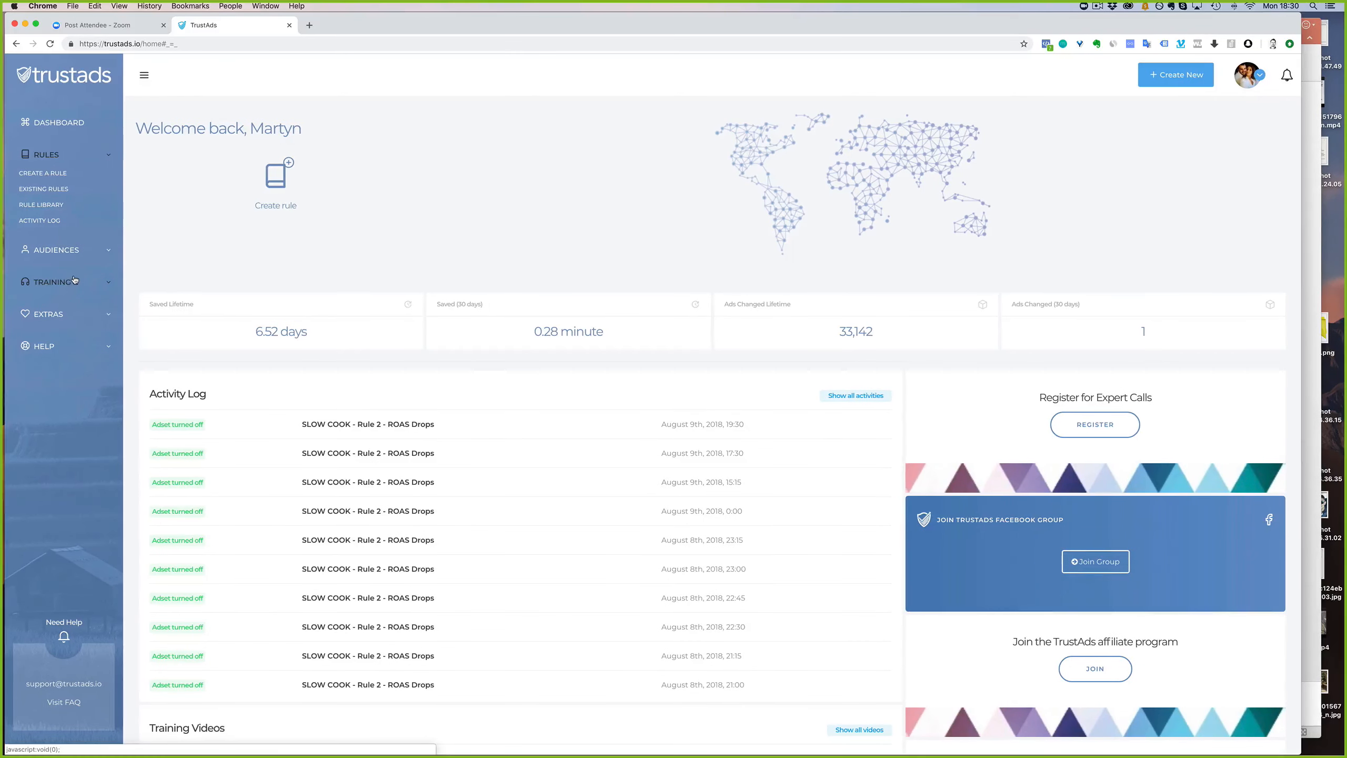
left_click(74, 279)
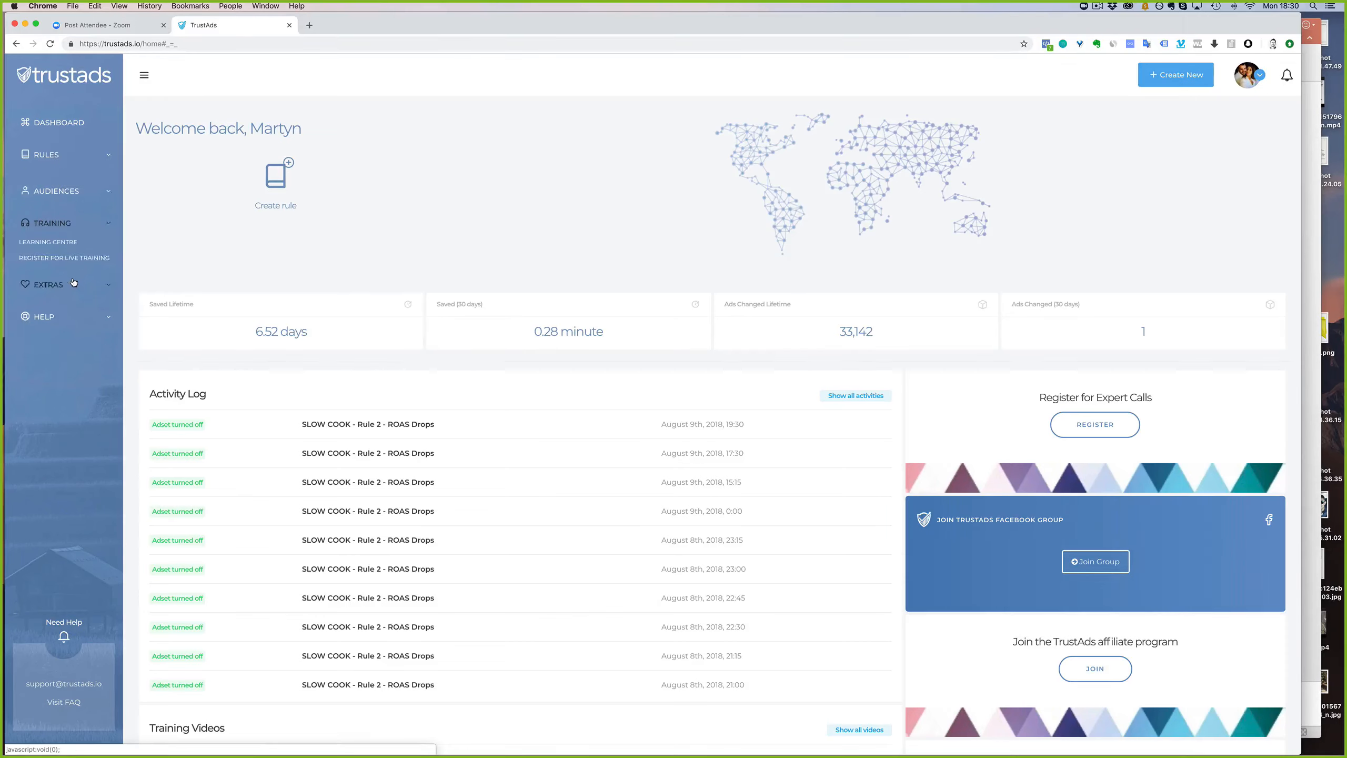
left_click(53, 281)
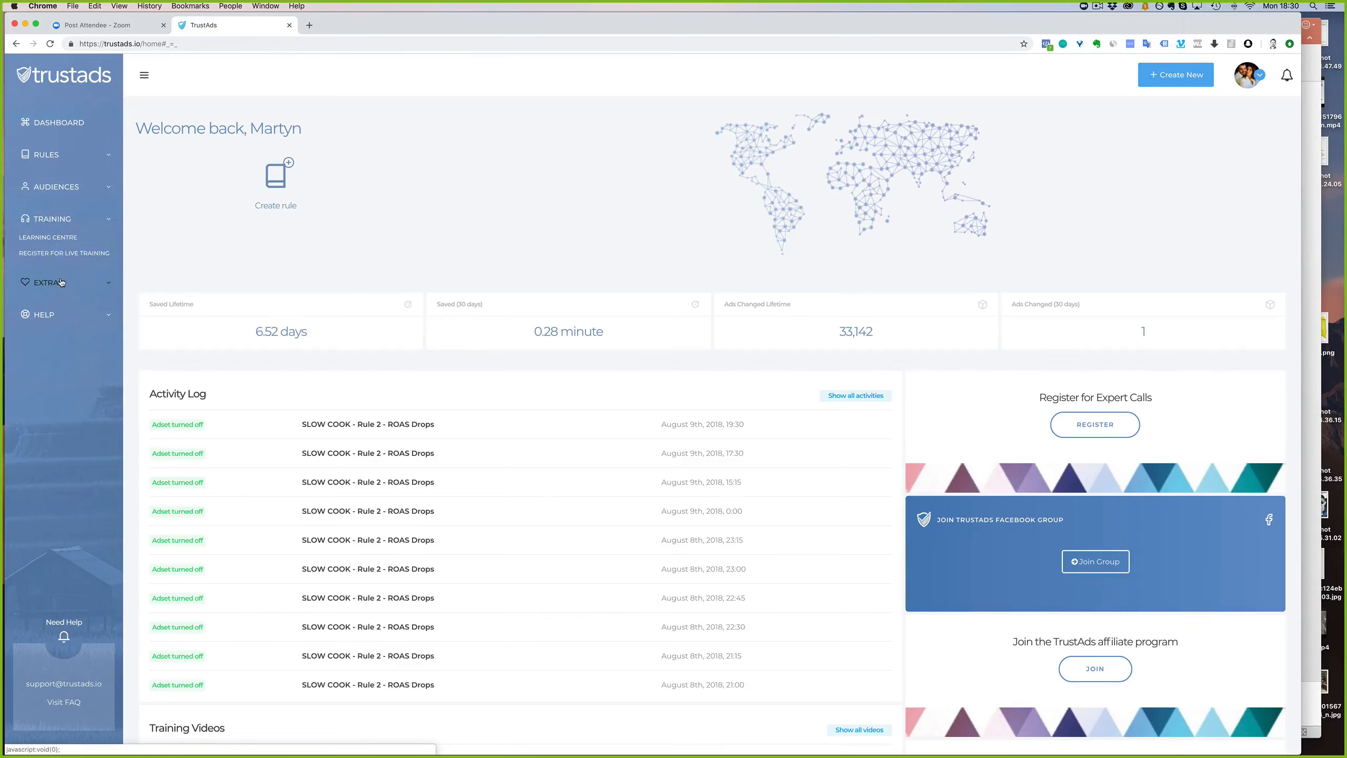
left_click(60, 198)
left_click(45, 162)
left_click(42, 205)
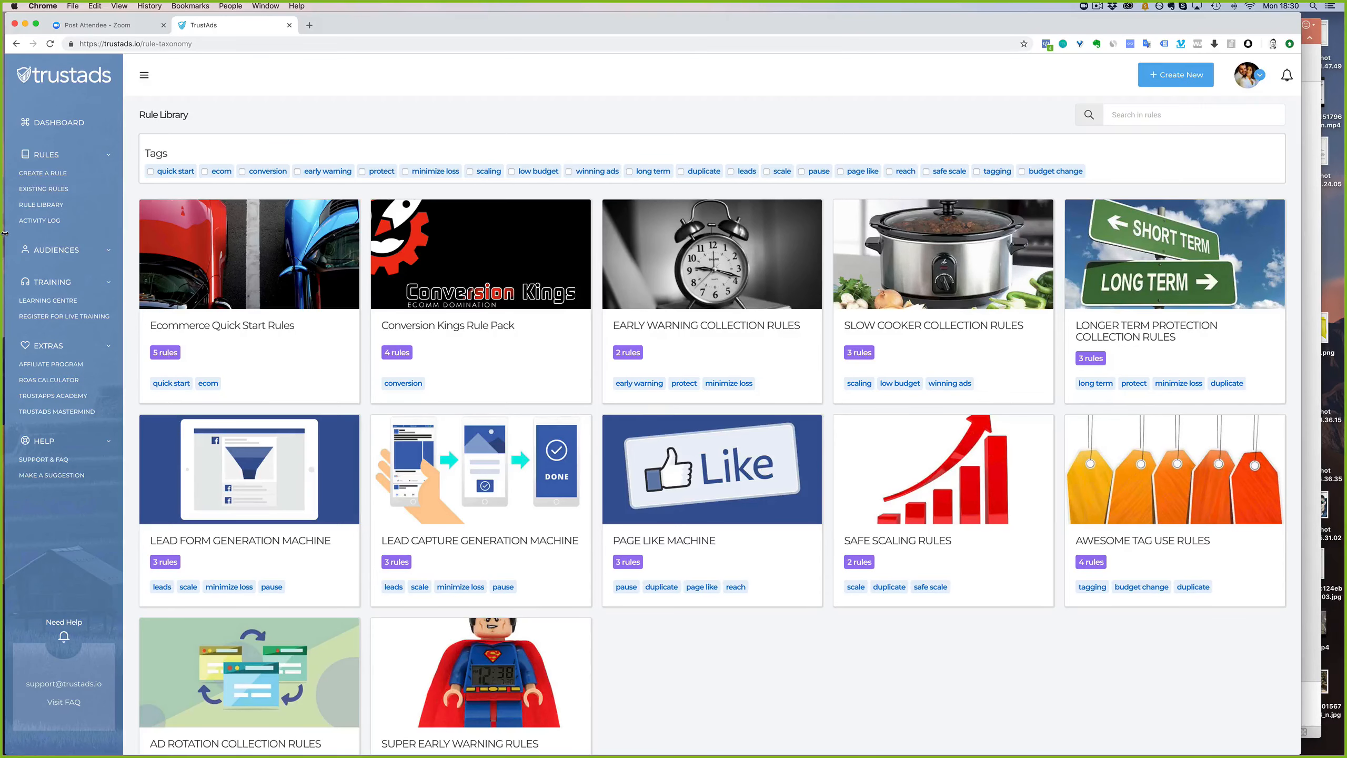
scroll(275, 270, "down", 1)
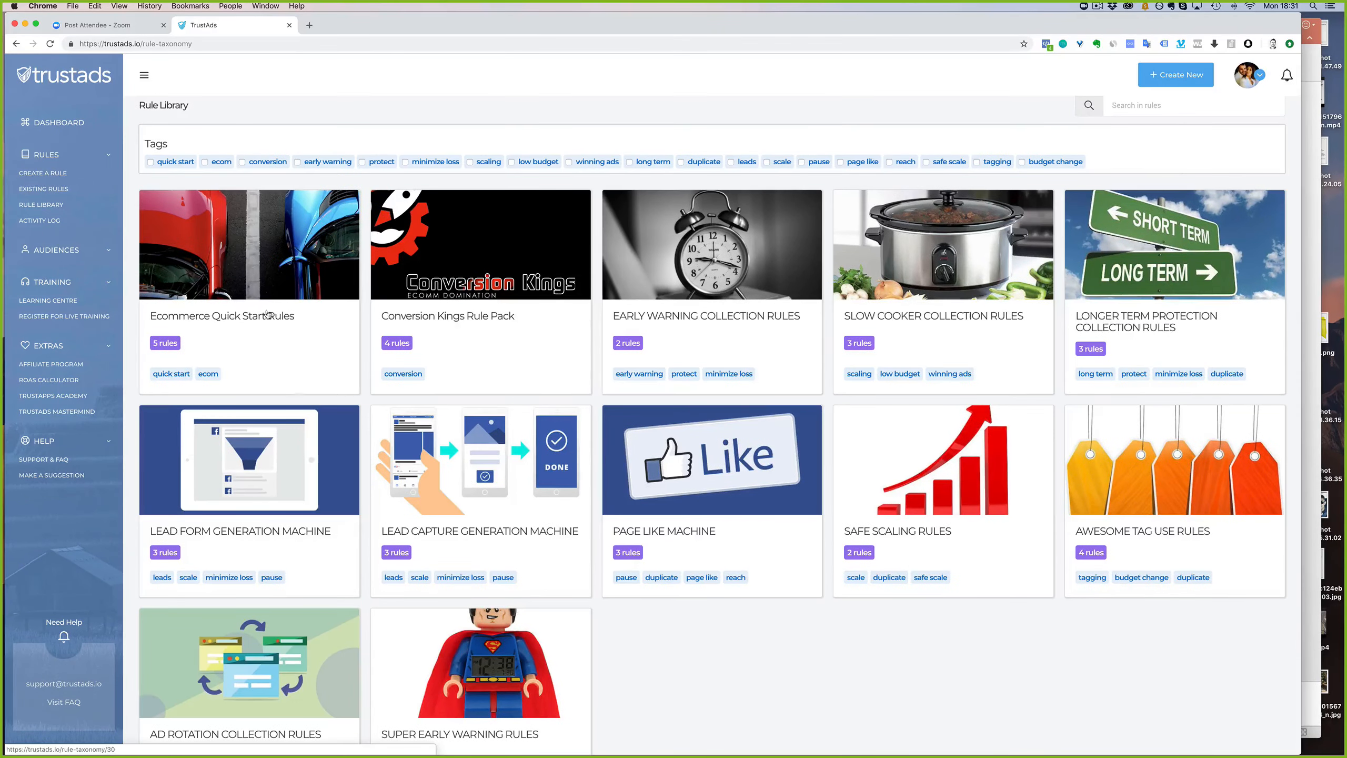
left_click(250, 320)
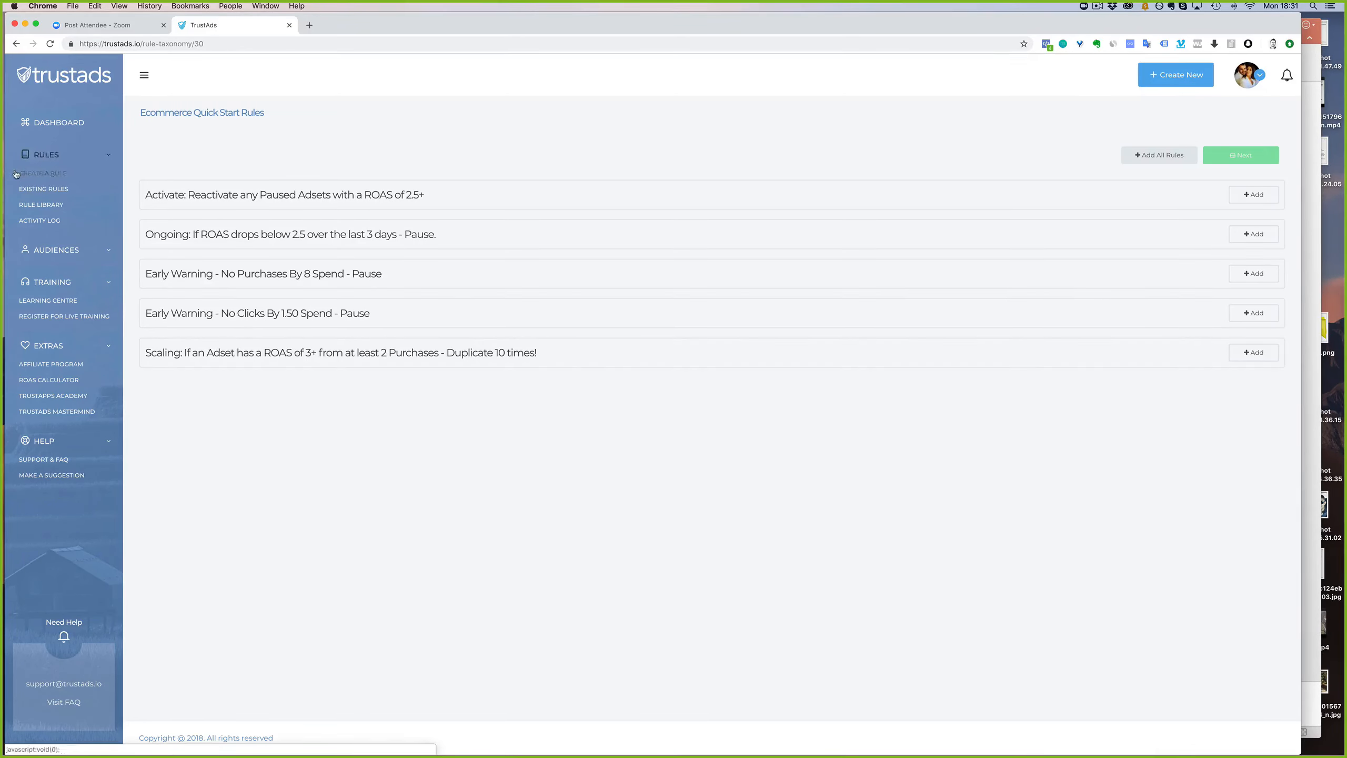
Open the existing rules in a separate browser tab and look through the rules of all ad accounts.
left_click(56, 190, "super")
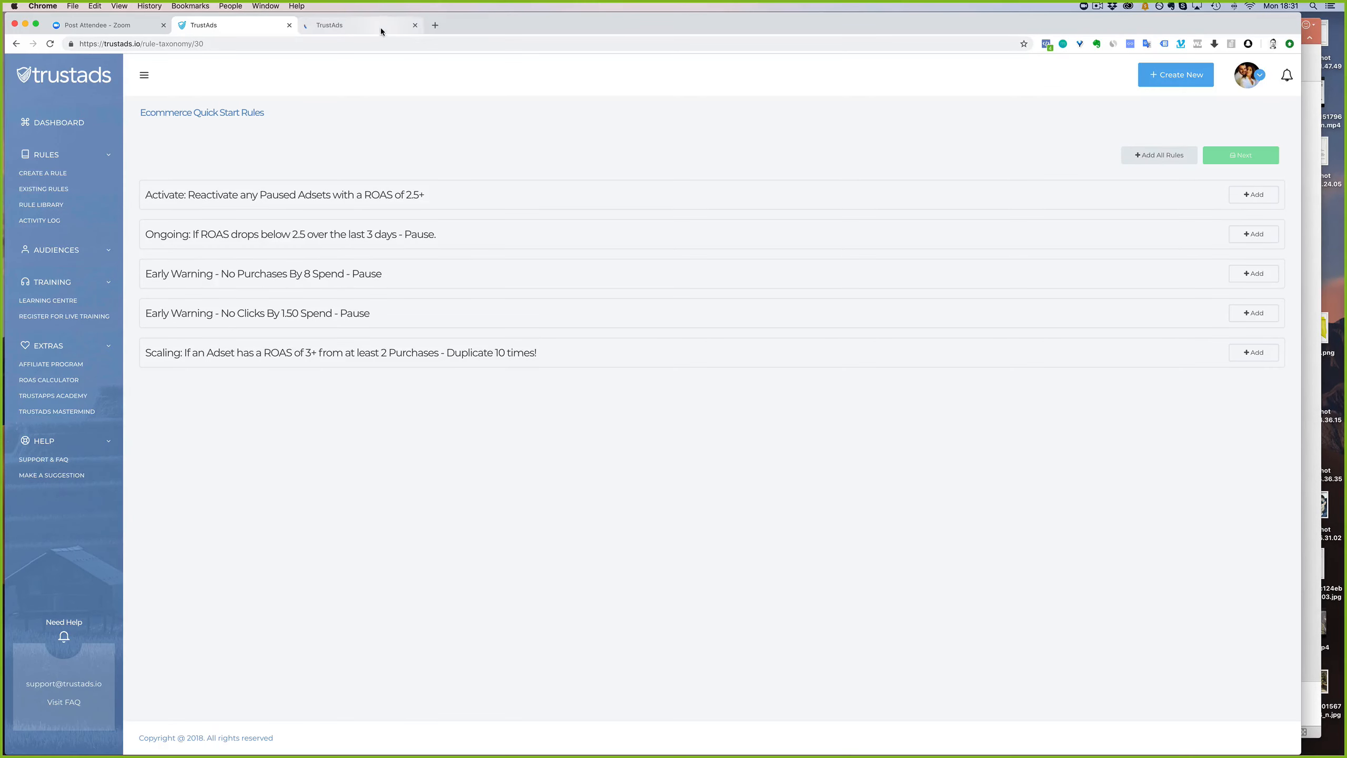
left_click(350, 25)
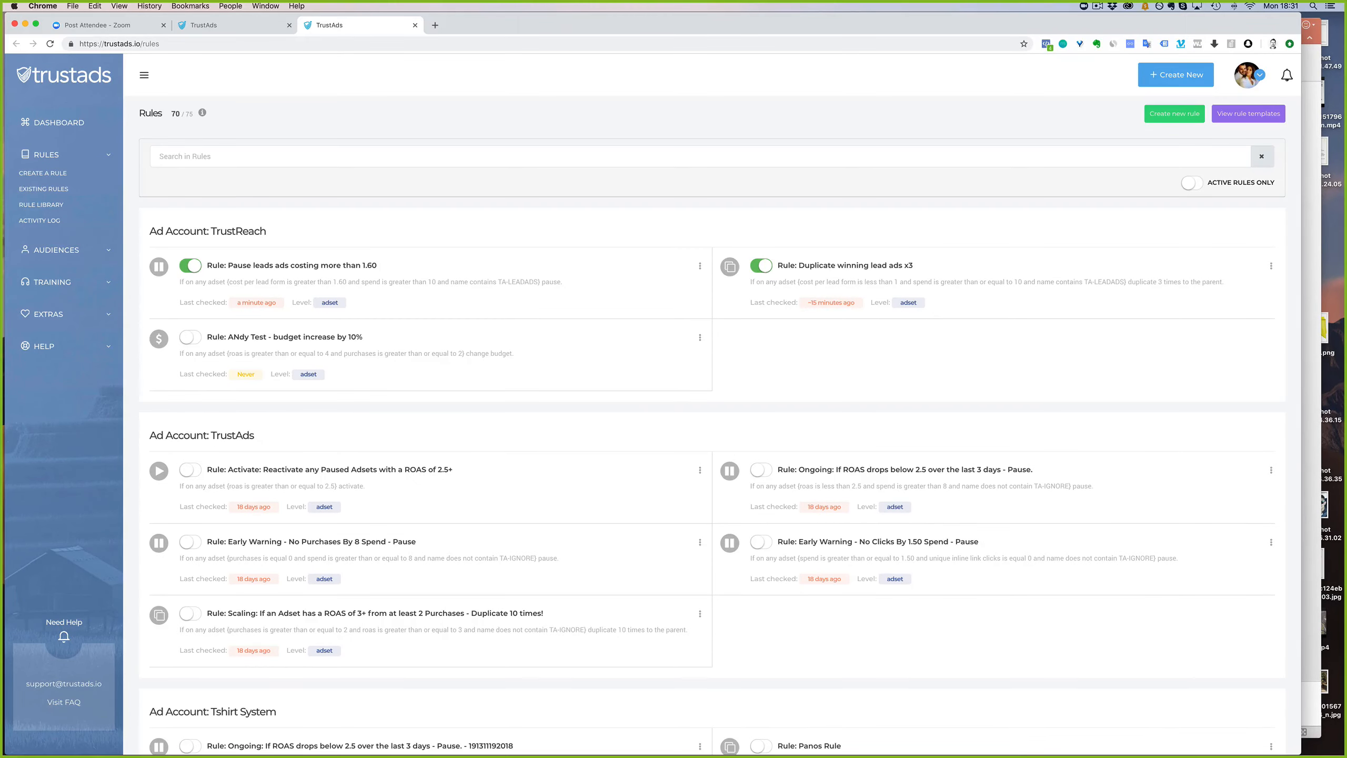
scroll(318, 353, "down", 20)
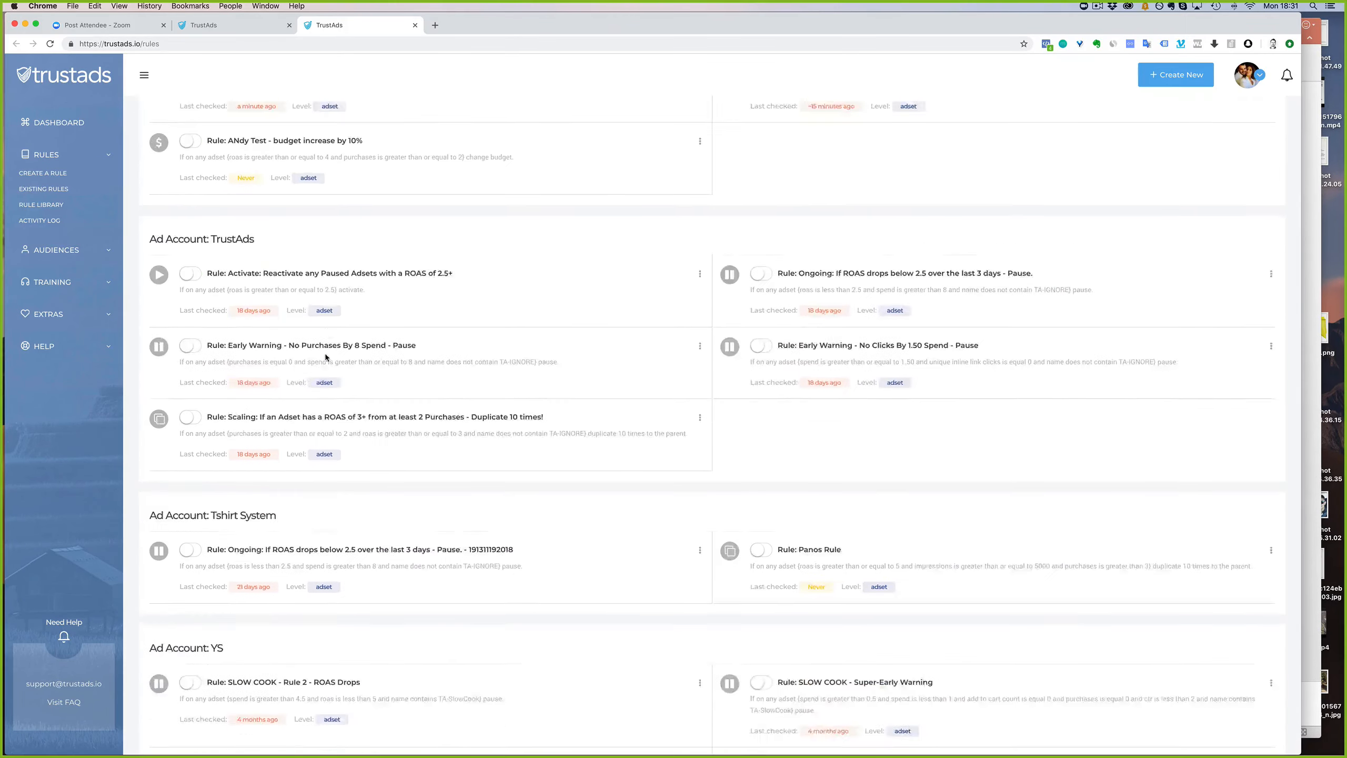
scroll(311, 351, "down", 20)
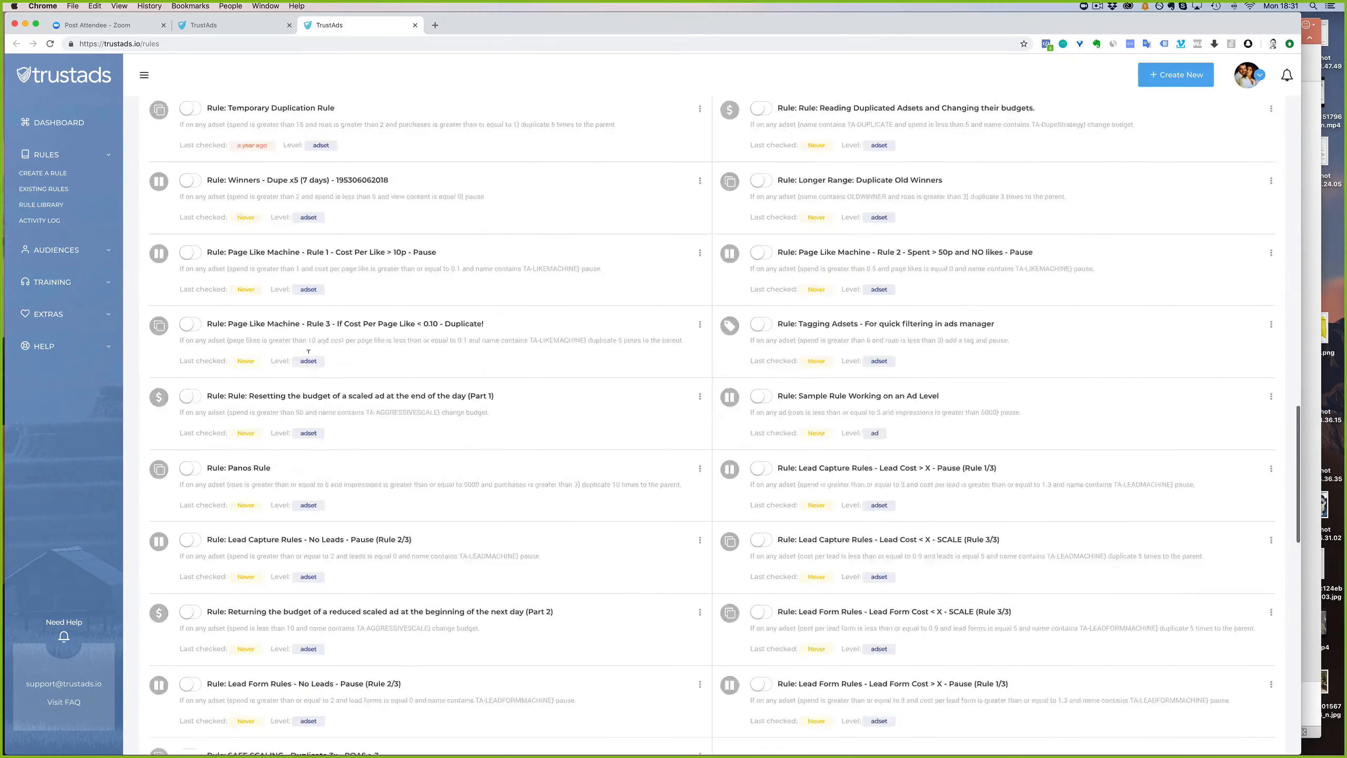
scroll(310, 356, "down", 7)
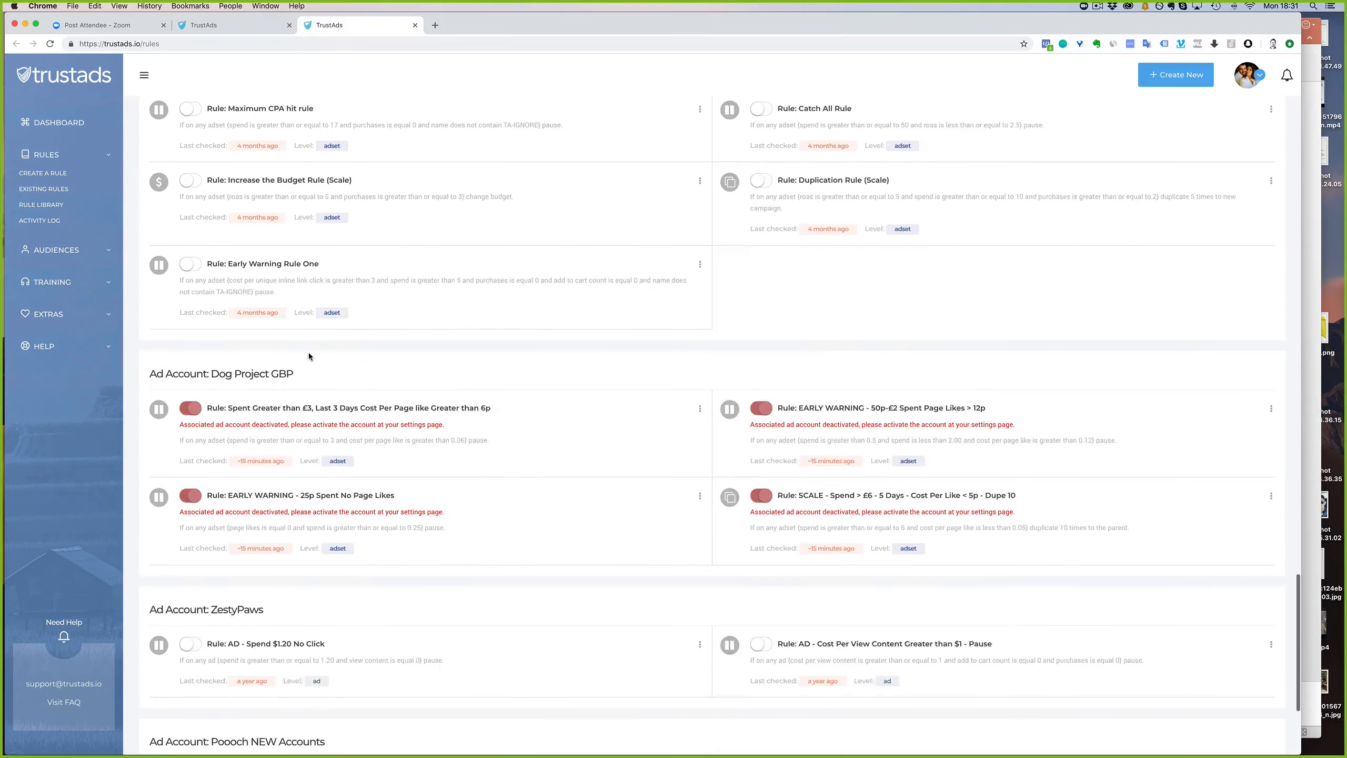
scroll(309, 355, "up", 8)
scroll(309, 355, "up", 10)
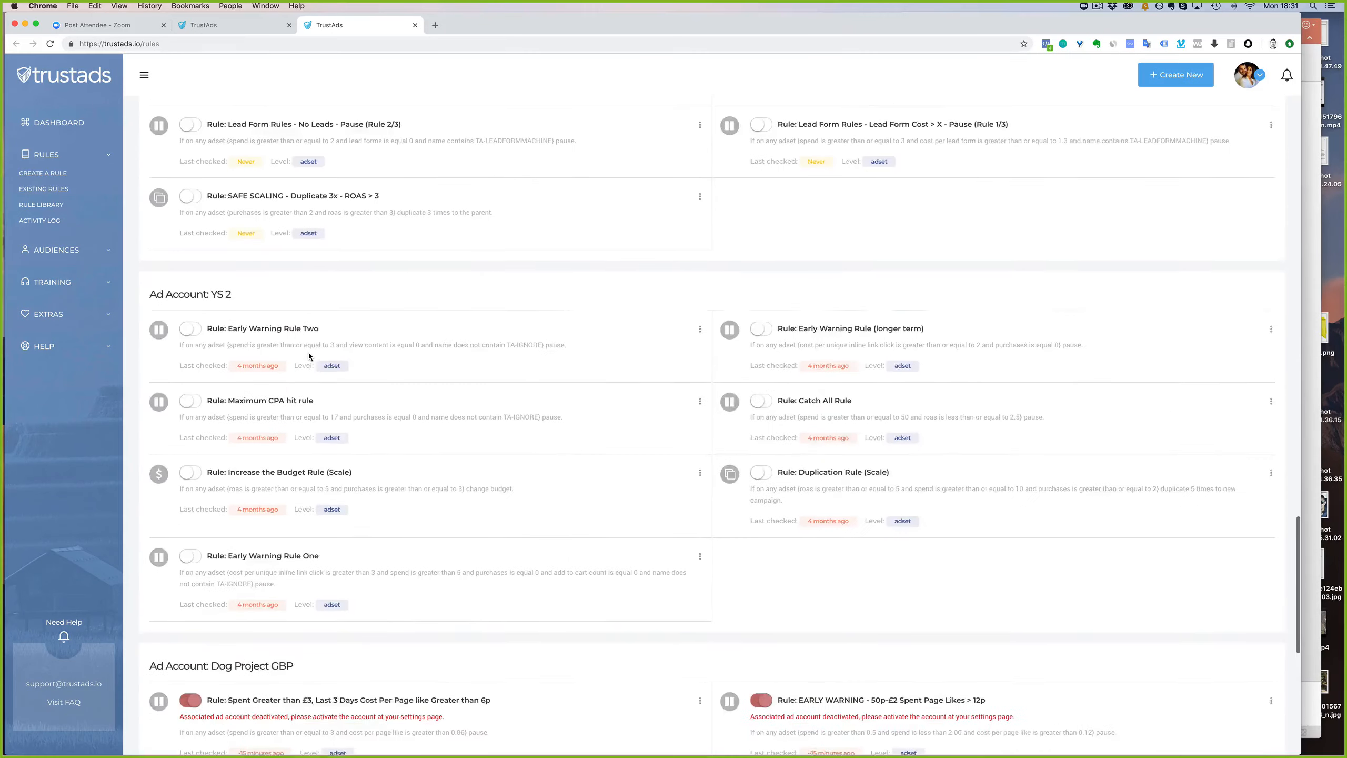
scroll(311, 356, "up", 12)
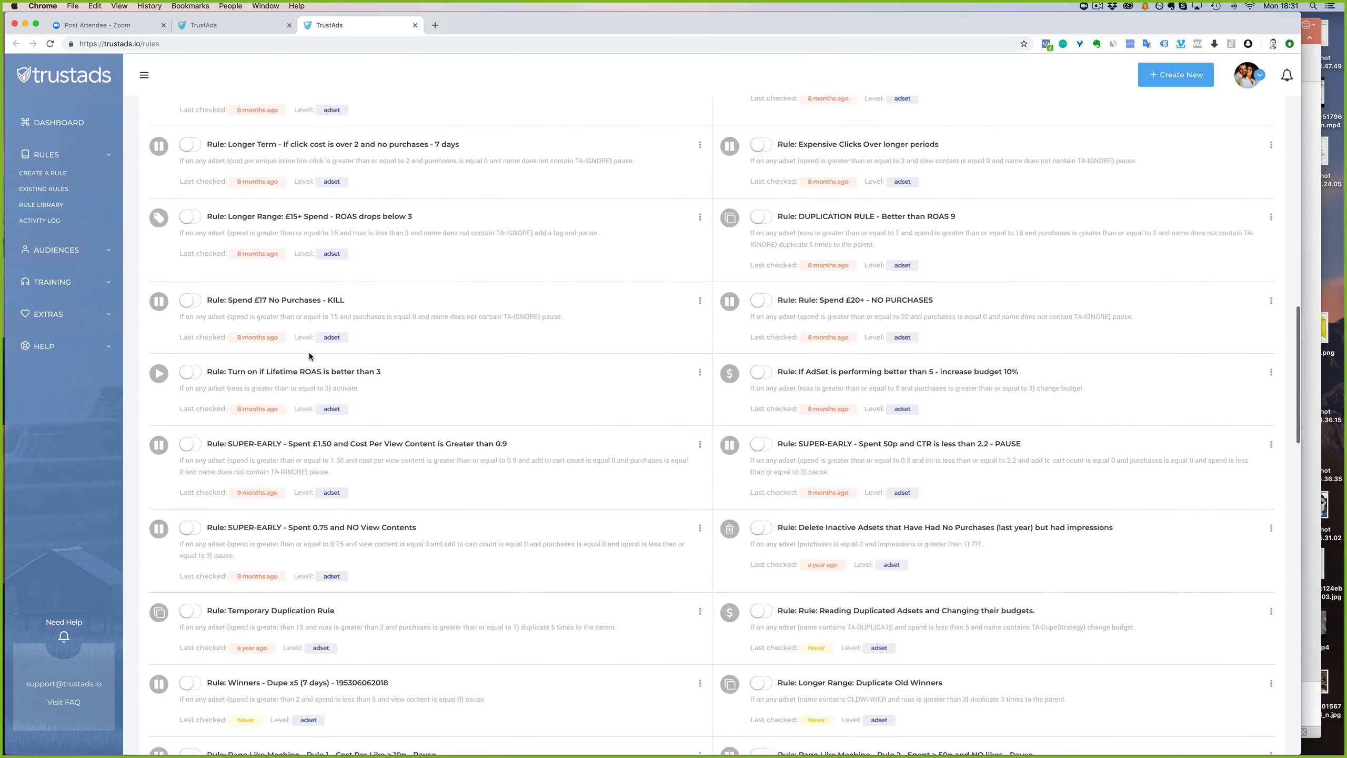
scroll(309, 357, "up", 5)
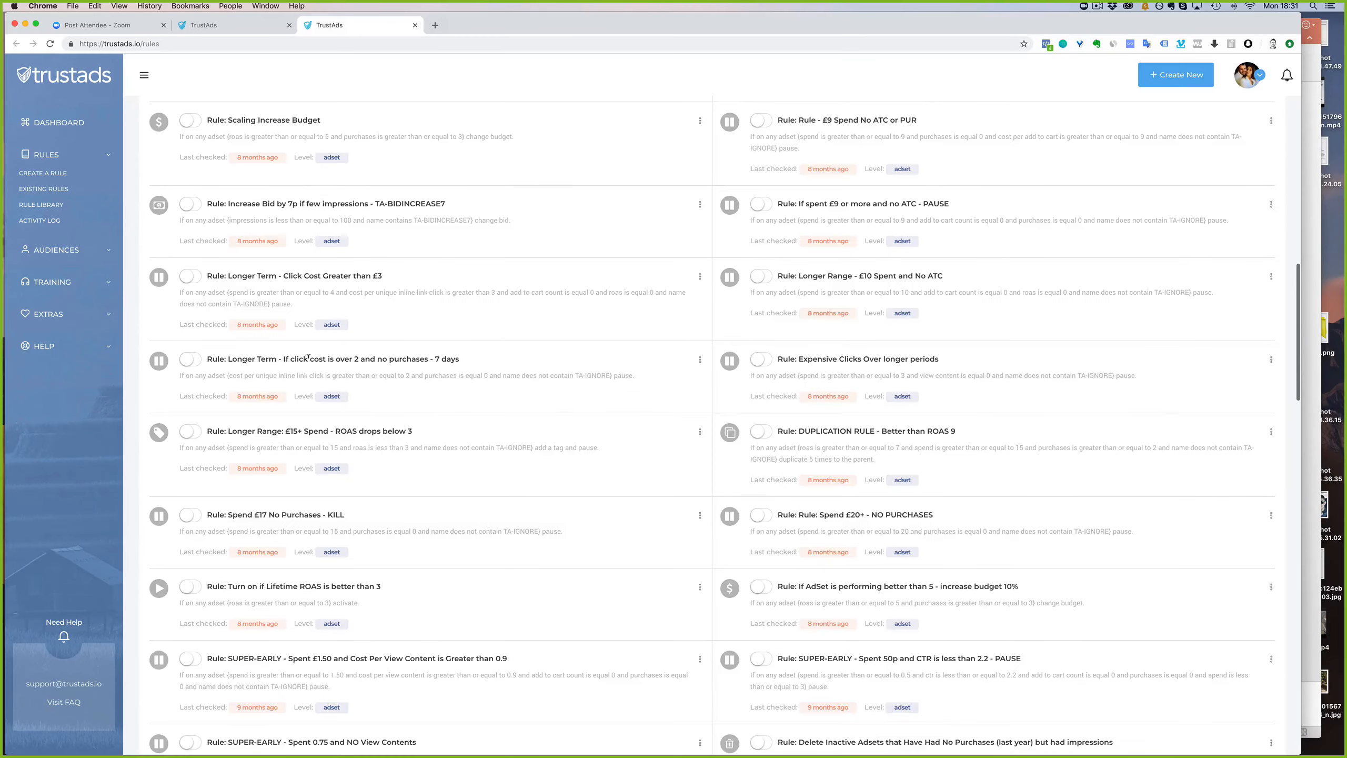
scroll(304, 363, "up", 10)
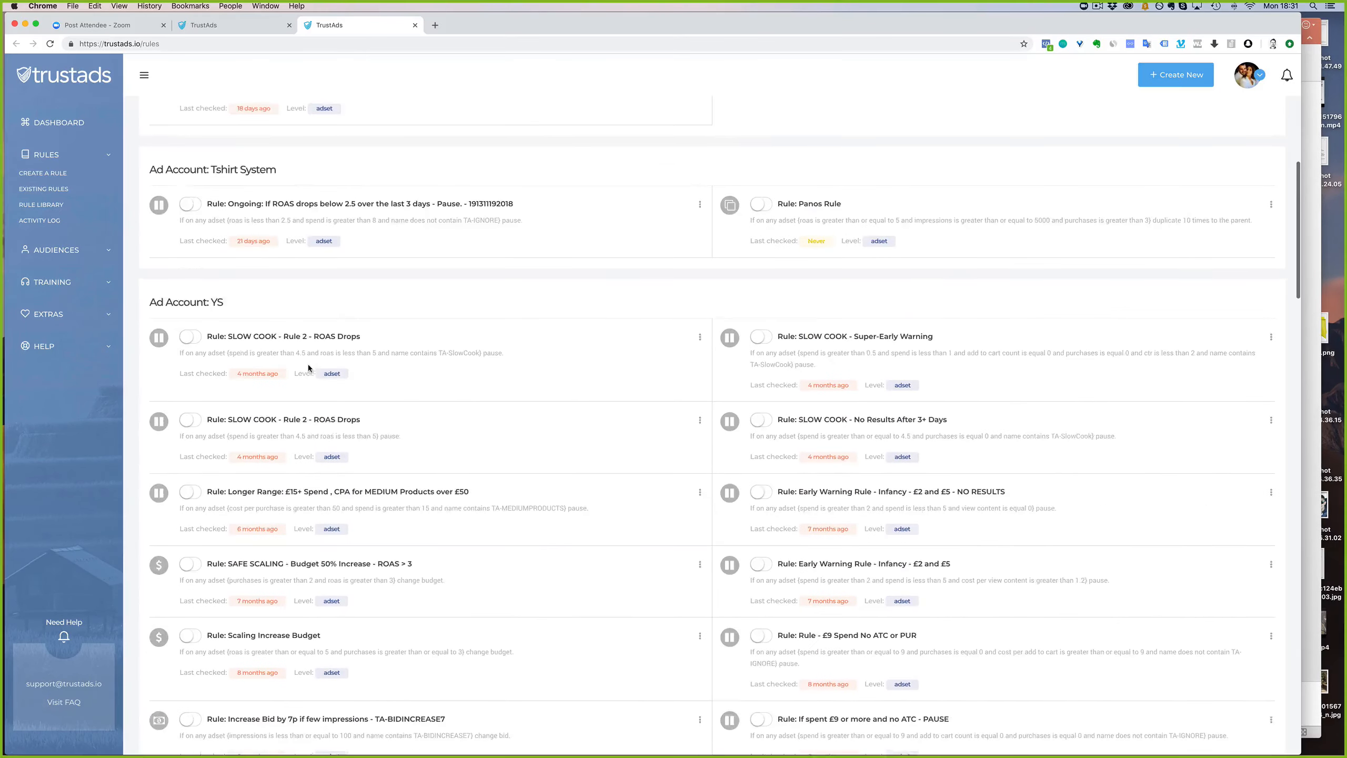
scroll(305, 366, "up", 6)
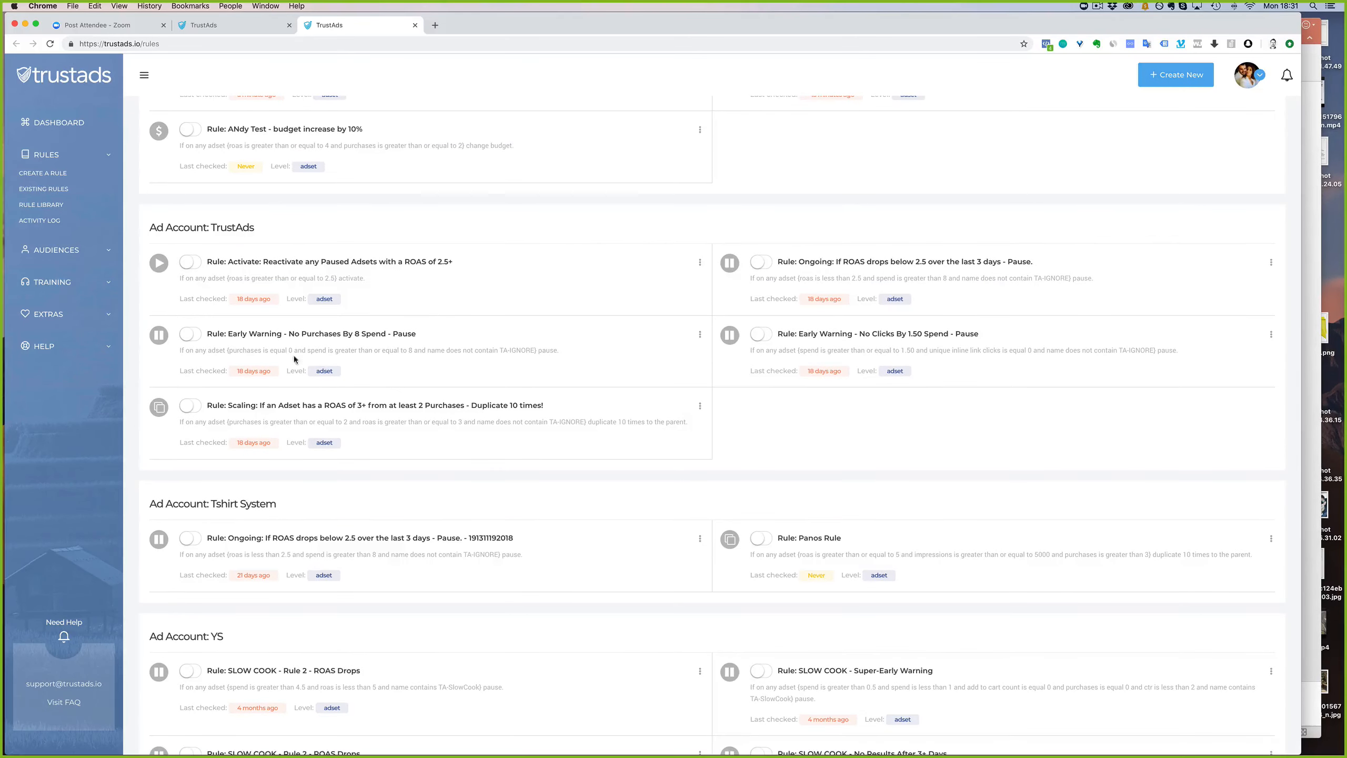
Open all five rules of the TrustAds ad account for editing, each in its own browser tab.
left_click(699, 262)
left_click(658, 279, "super")
left_click(1271, 262)
left_click(1224, 283, "super")
left_click(700, 333)
left_click(657, 353, "super")
left_click(1271, 334)
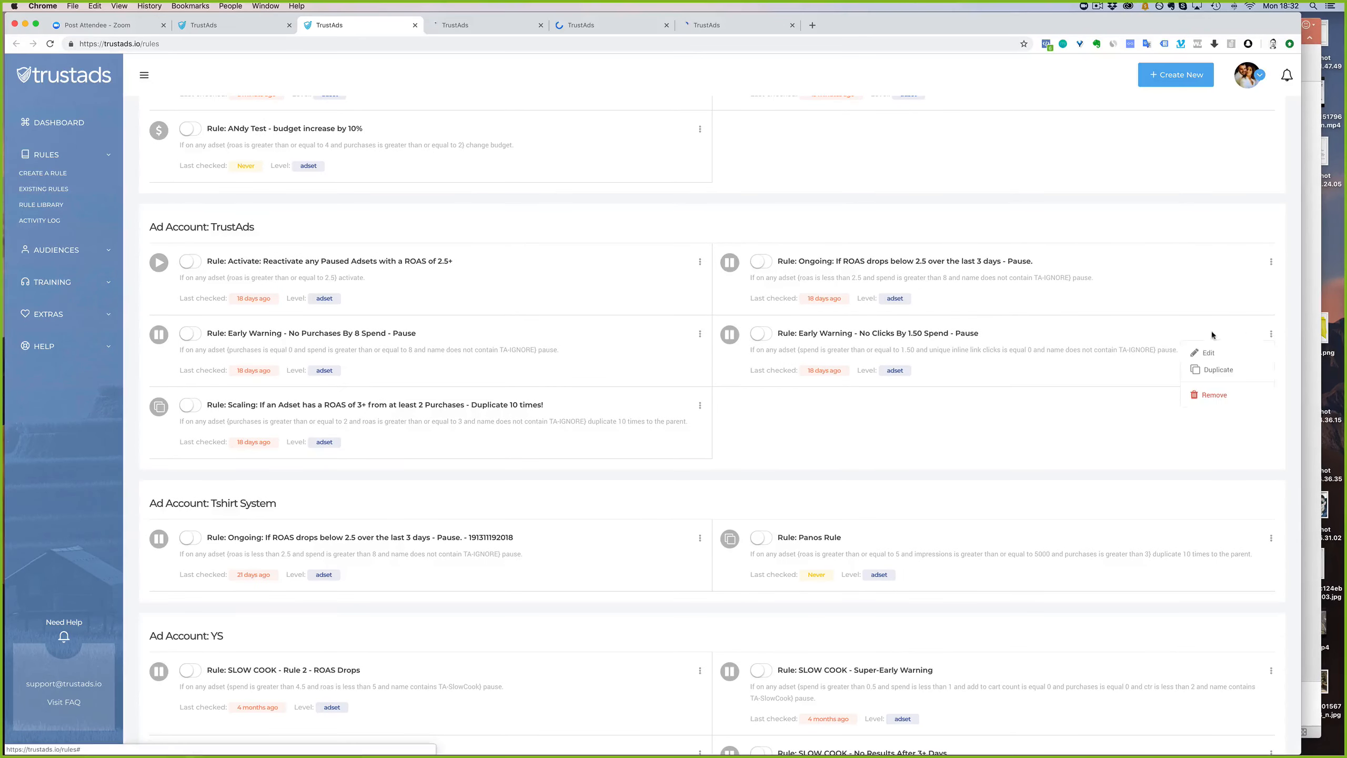
left_click(1208, 354, "super")
left_click(700, 406)
left_click(660, 425, "super")
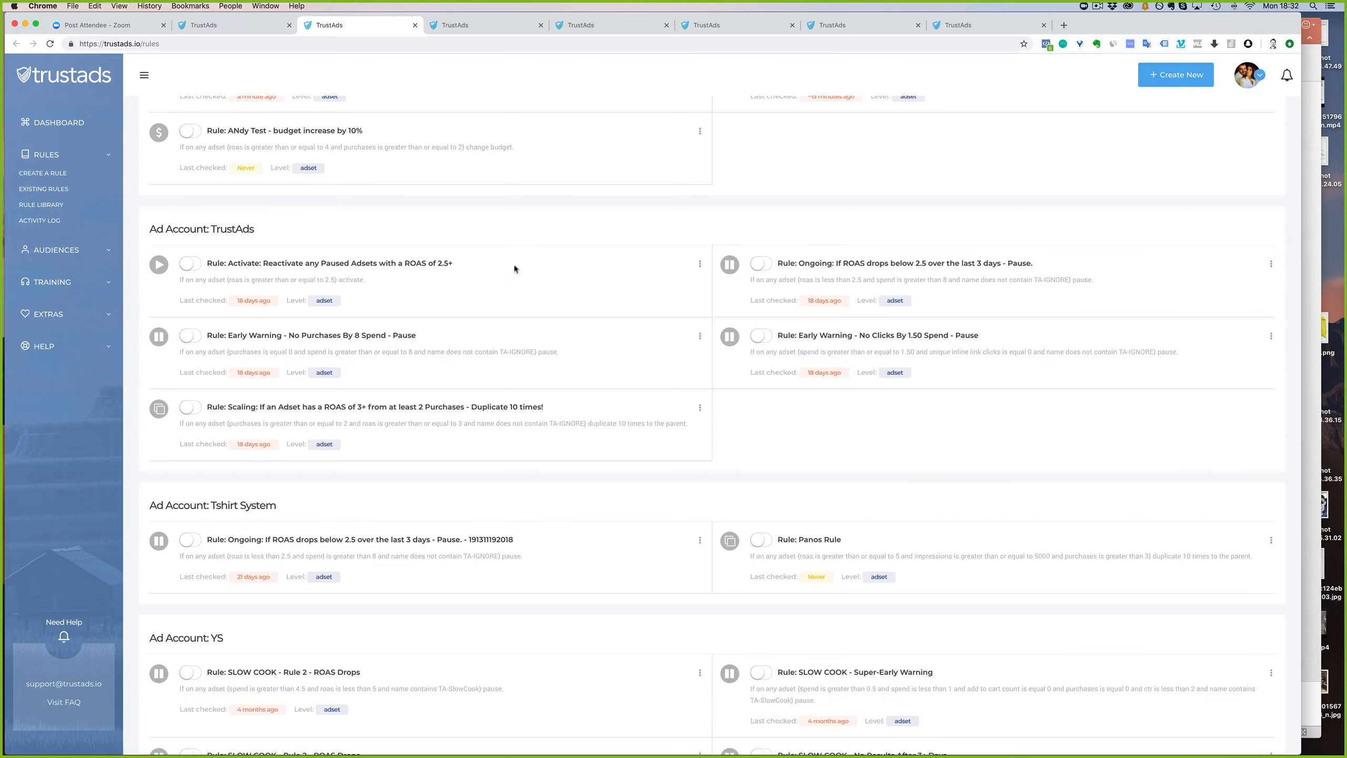
Look through the settings of the five opened rules, from the Reactivate rule to the Scaling rule.
left_click(454, 30)
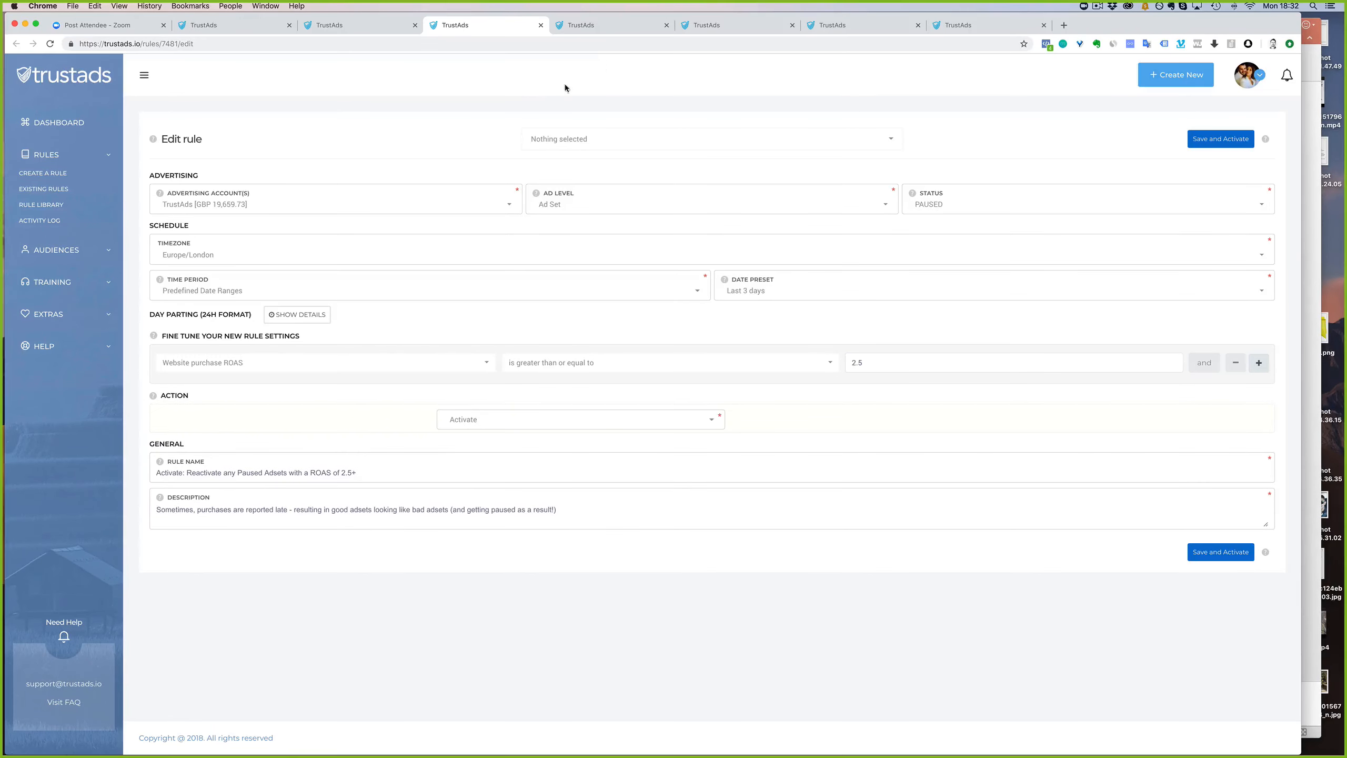
left_click(605, 26)
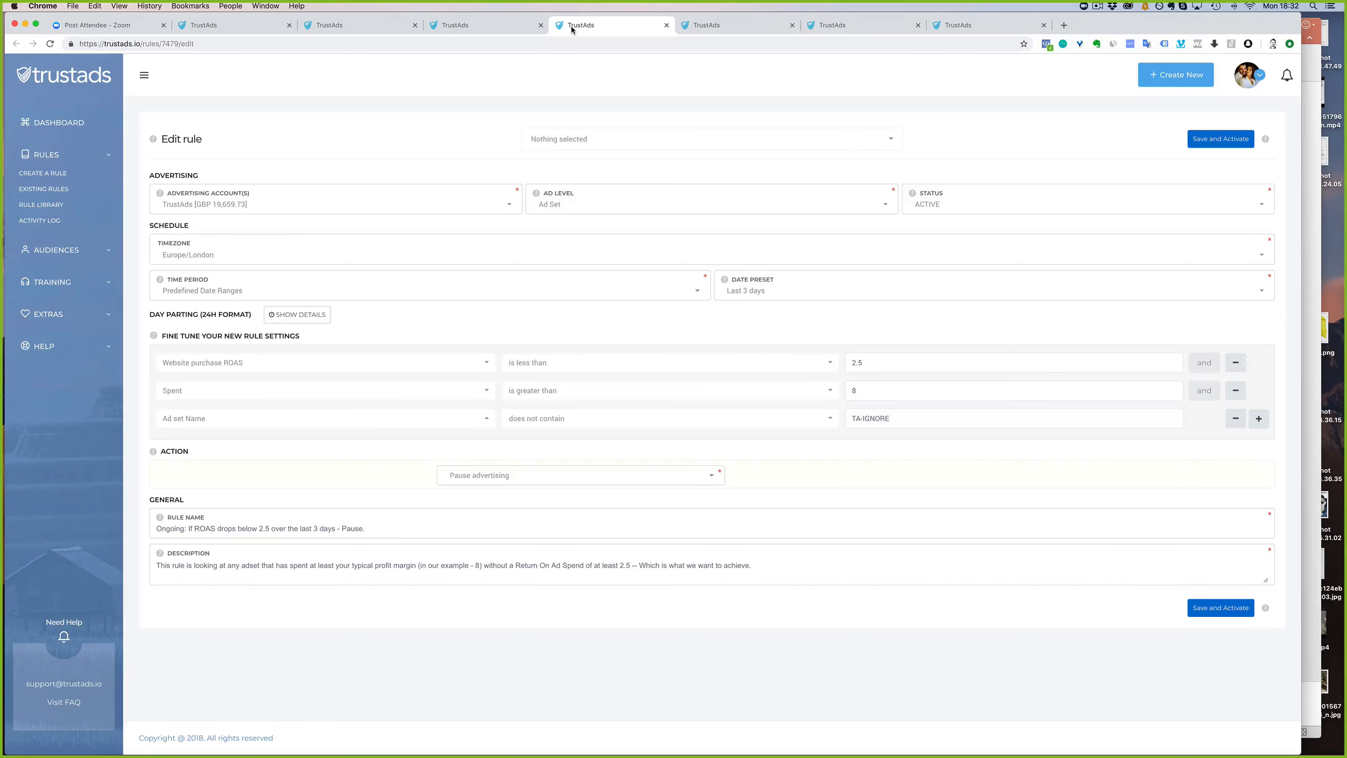
left_click(695, 26)
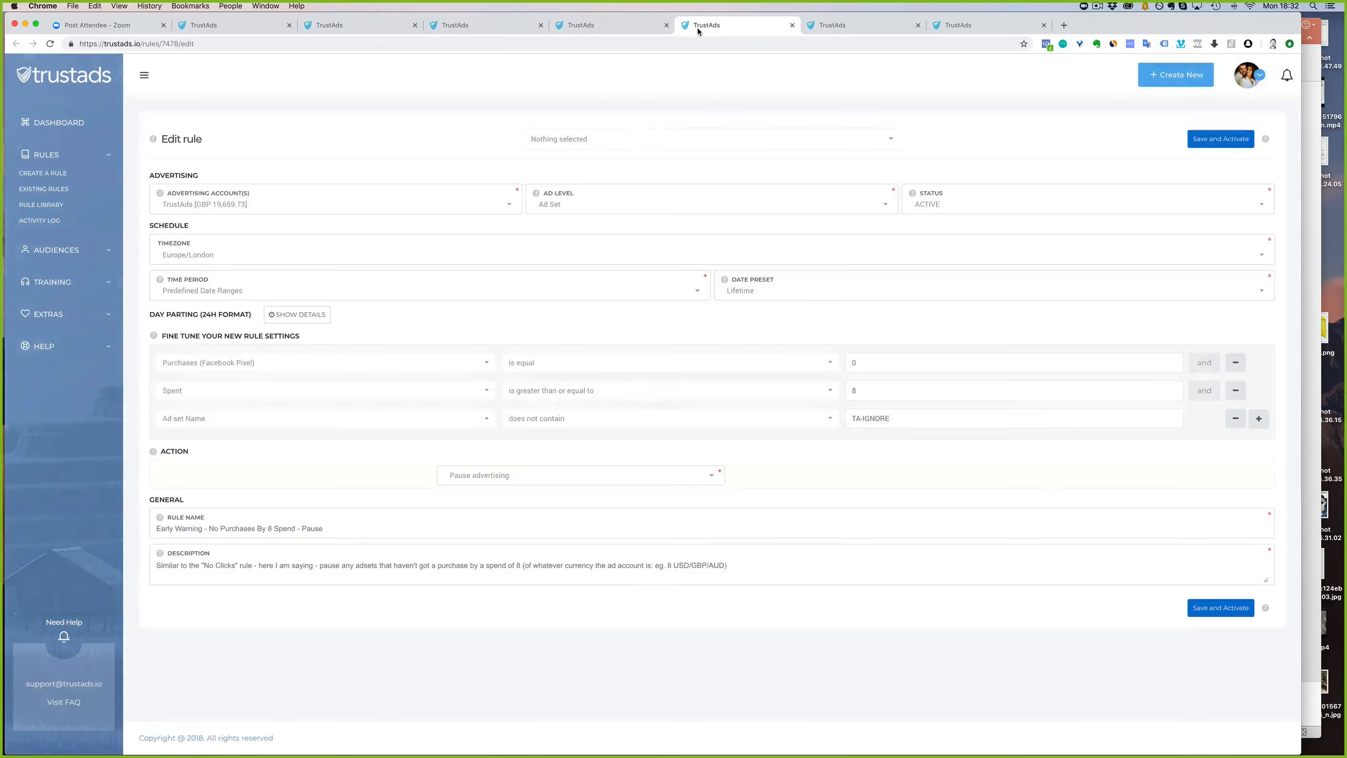
left_click(837, 26)
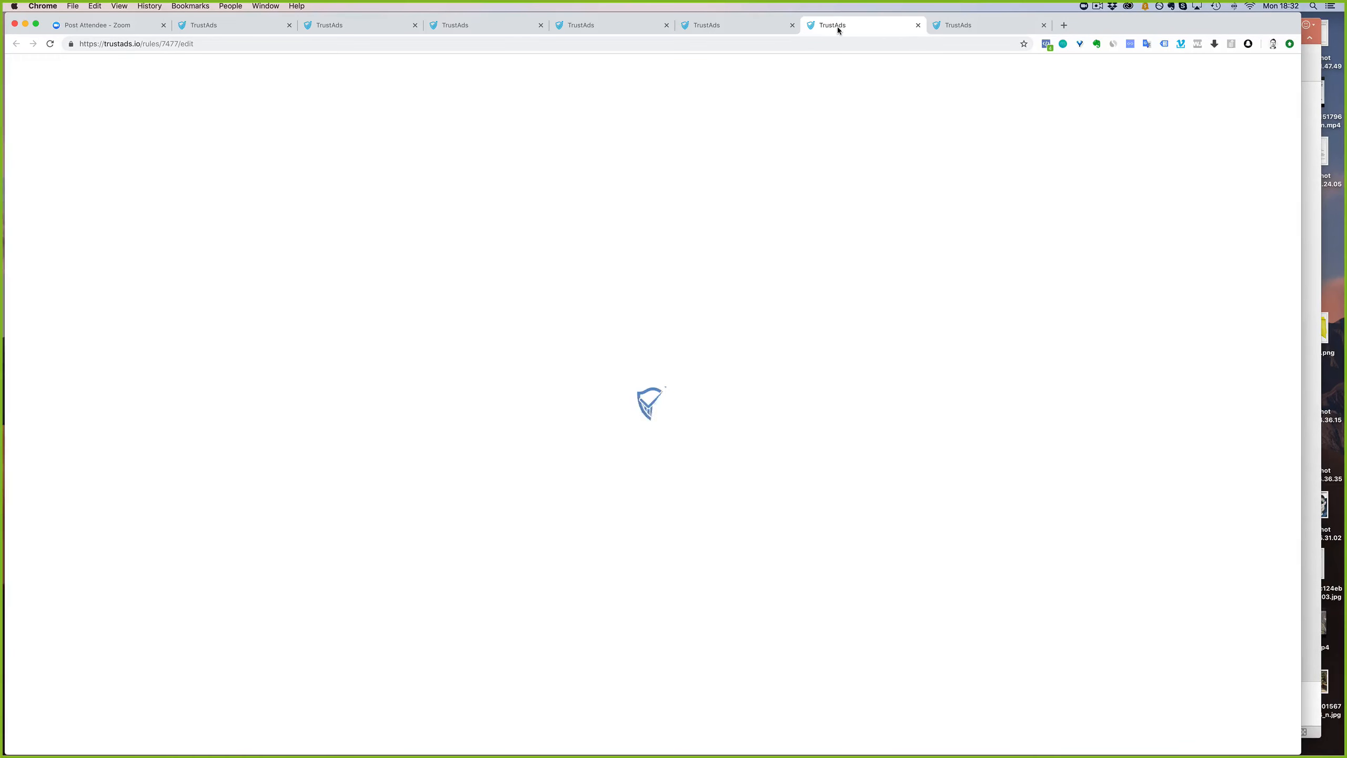
left_click(978, 26)
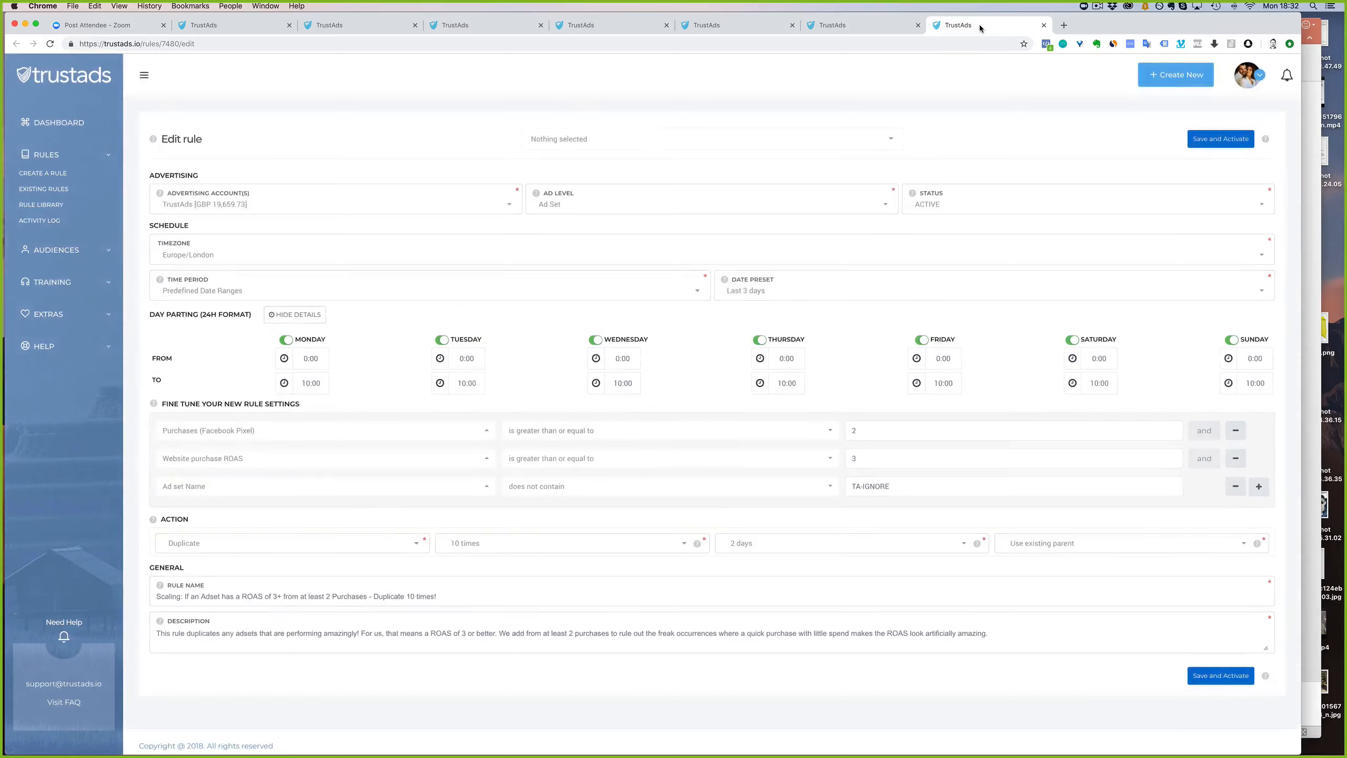
Move the No Purchases and No Clicks rule tabs ahead of the existing rules tab, with the No Clicks rule first and shown.
left_click_drag(721, 25, 373, 26)
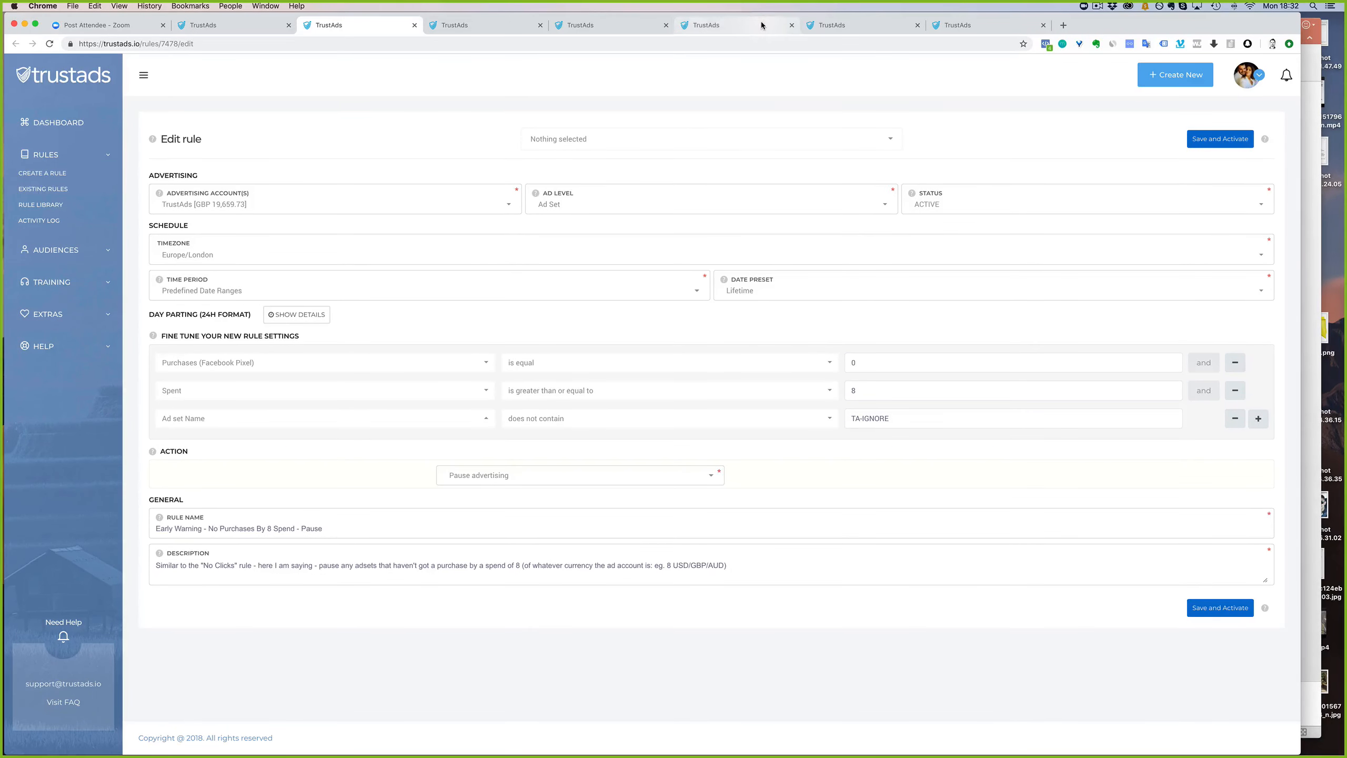
left_click(759, 27)
left_click_drag(845, 25, 357, 40)
left_click(332, 28)
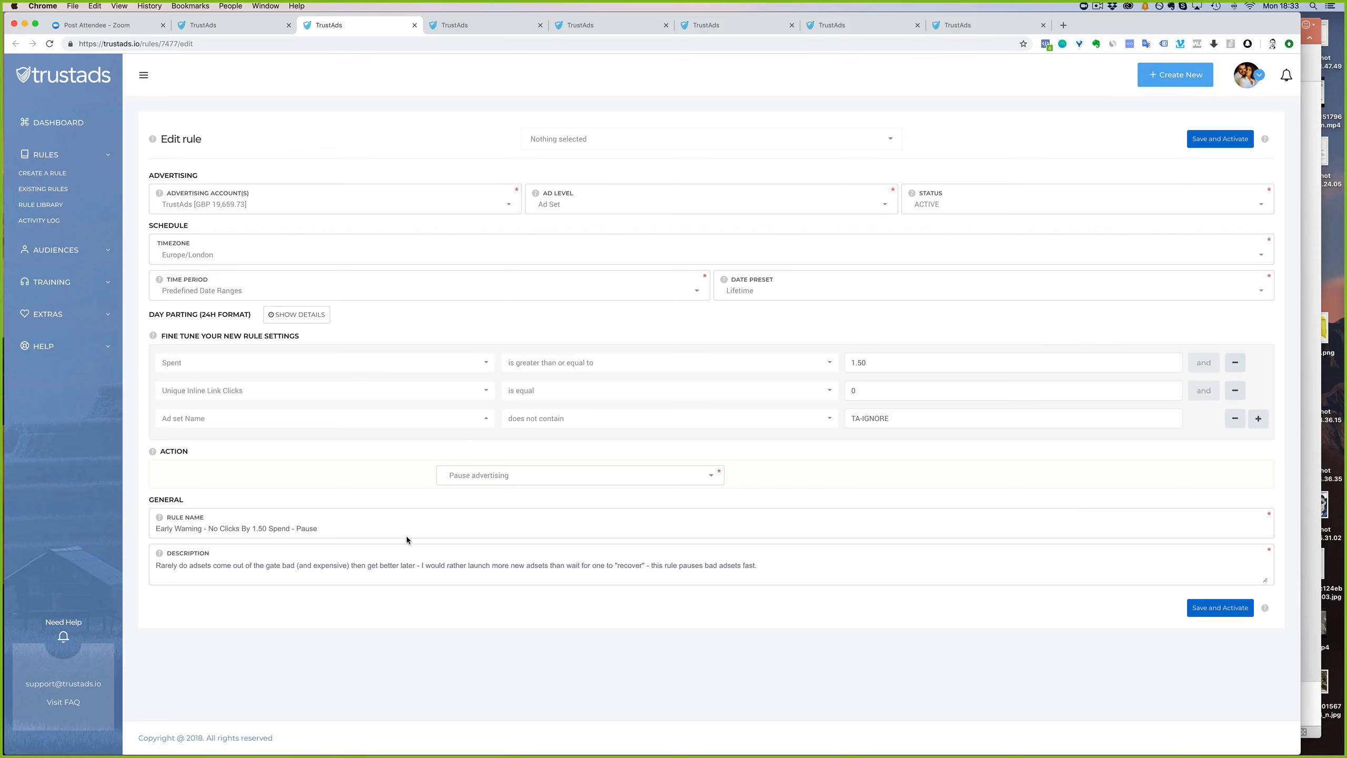
Examine the No Clicks rule's description and its Spent threshold.
left_click_drag(166, 561, 635, 563)
left_click_drag(758, 565, 132, 564)
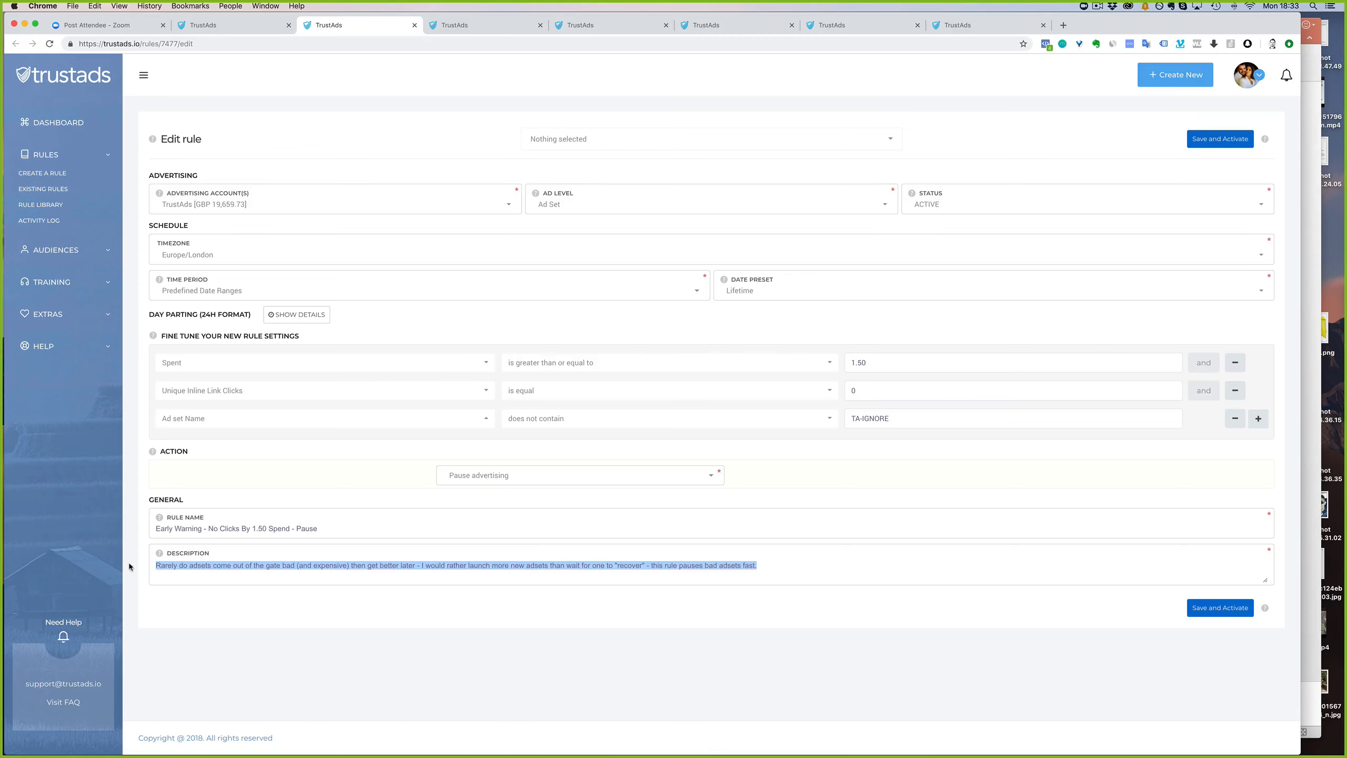
left_click(250, 603)
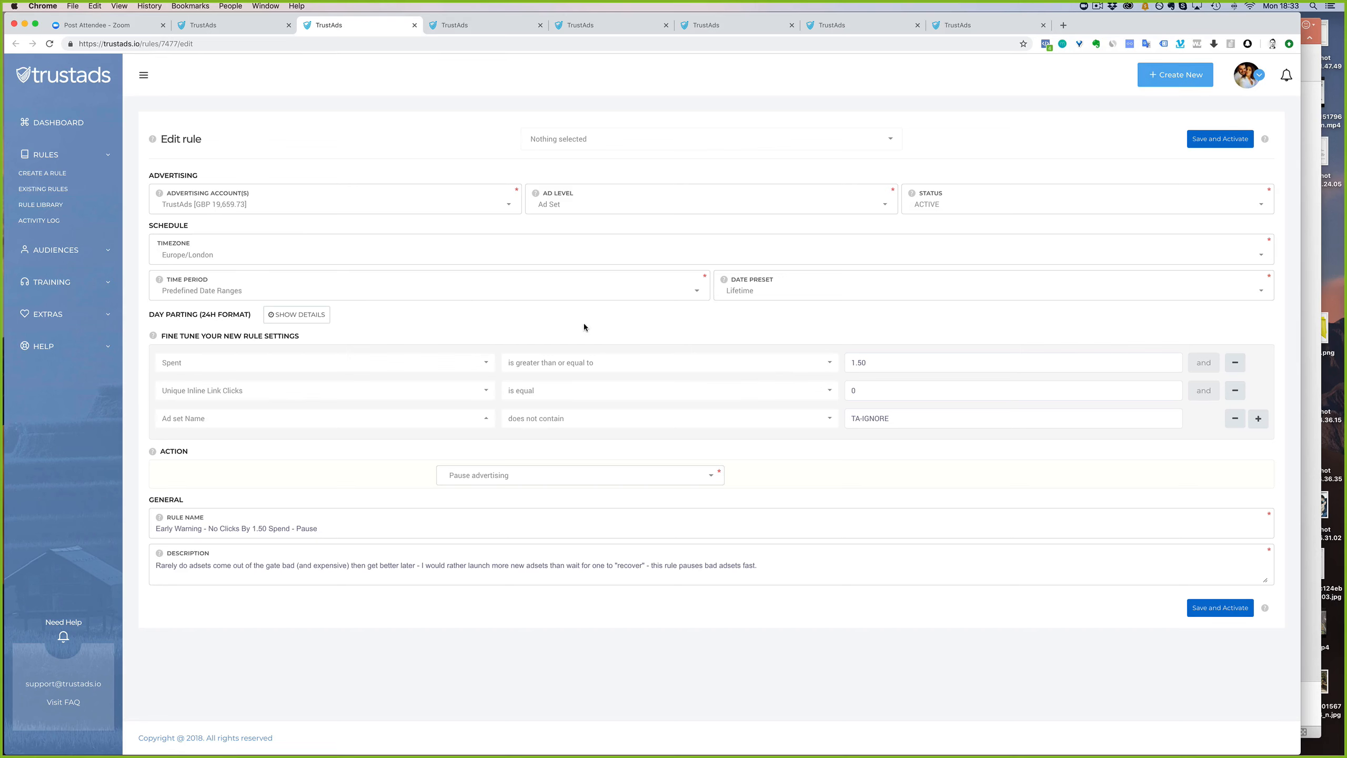
double_click(862, 362)
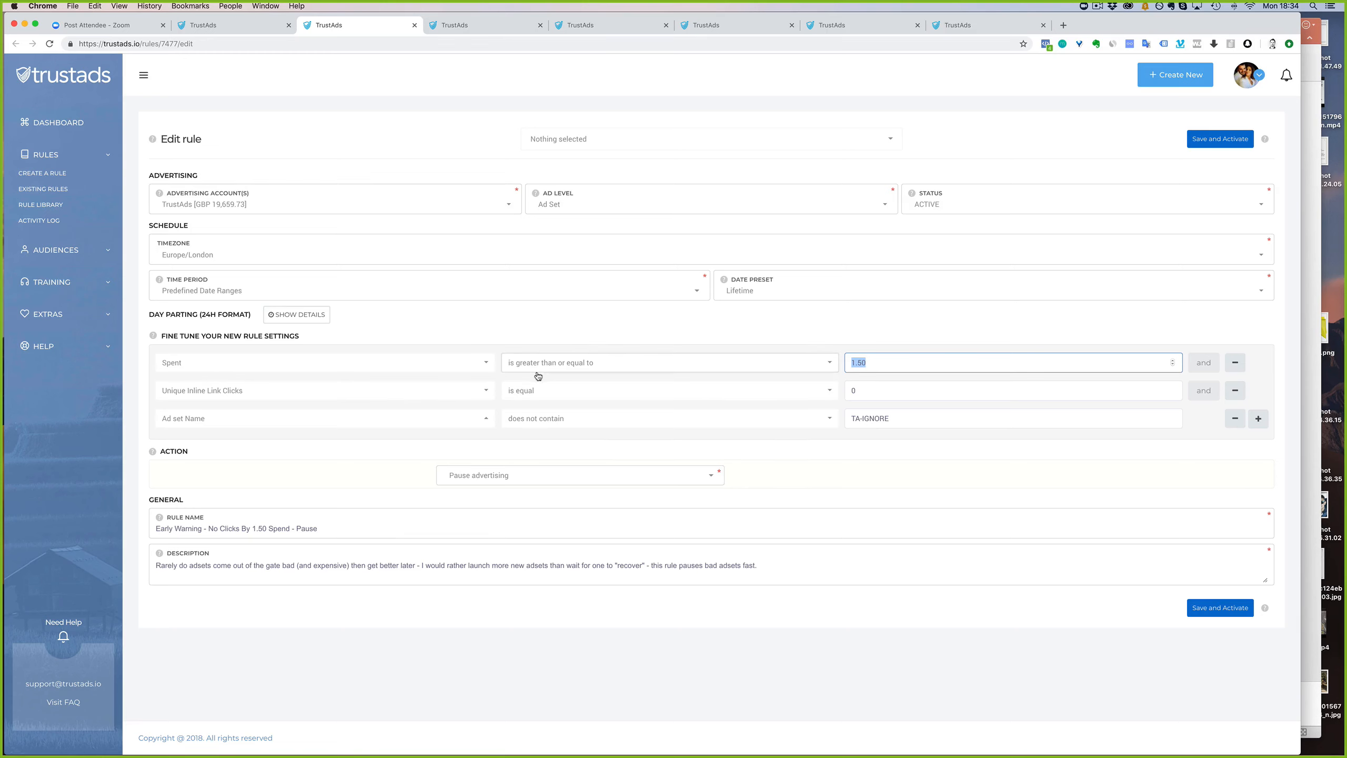
left_click(371, 330)
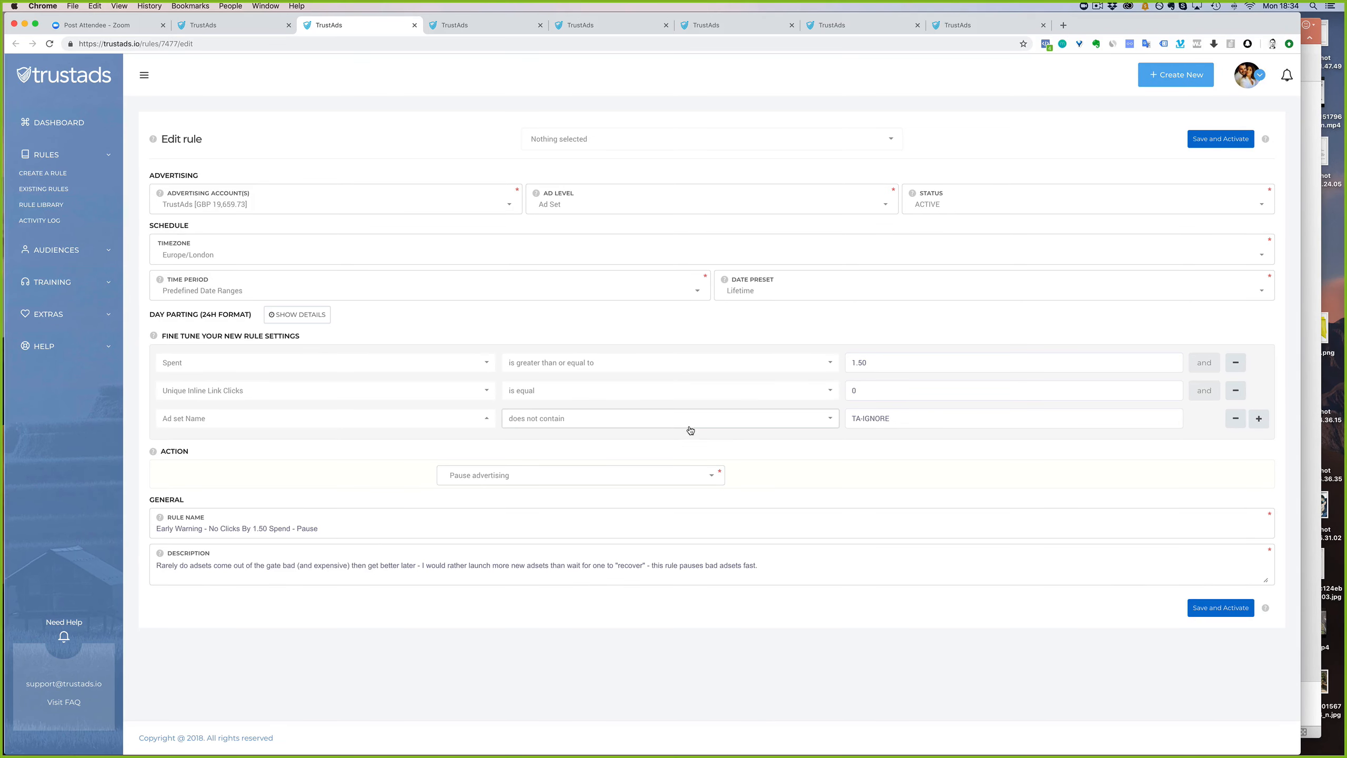
Set the Unique Inline Link Clicks condition's value to 2 and view the comparison options available for it.
left_click(854, 383)
key("BackSpace")
type("2")
left_click(797, 393)
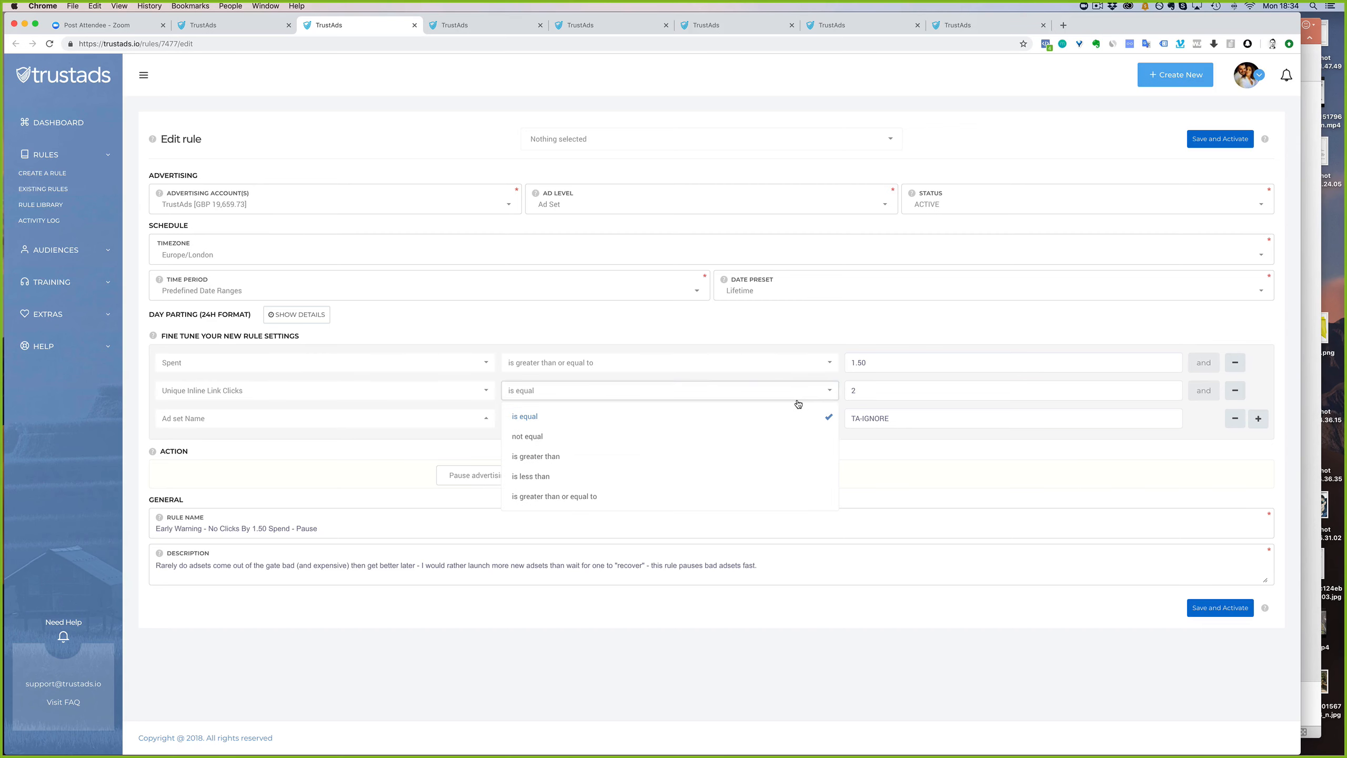
left_click(951, 476)
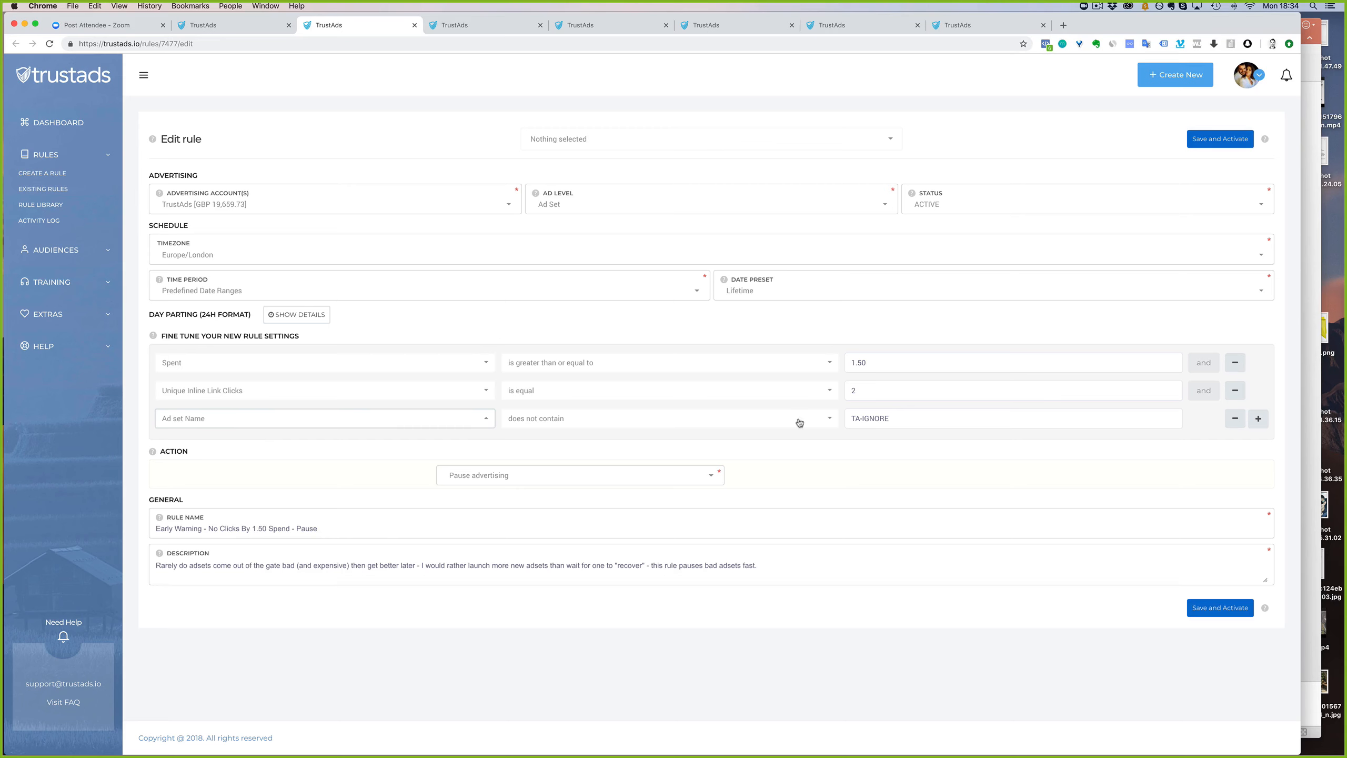
Point out the TA-IGNORE exclusion in the No Clicks rule and set the Unique Inline Link Clicks value to 0.
triple_click(868, 418)
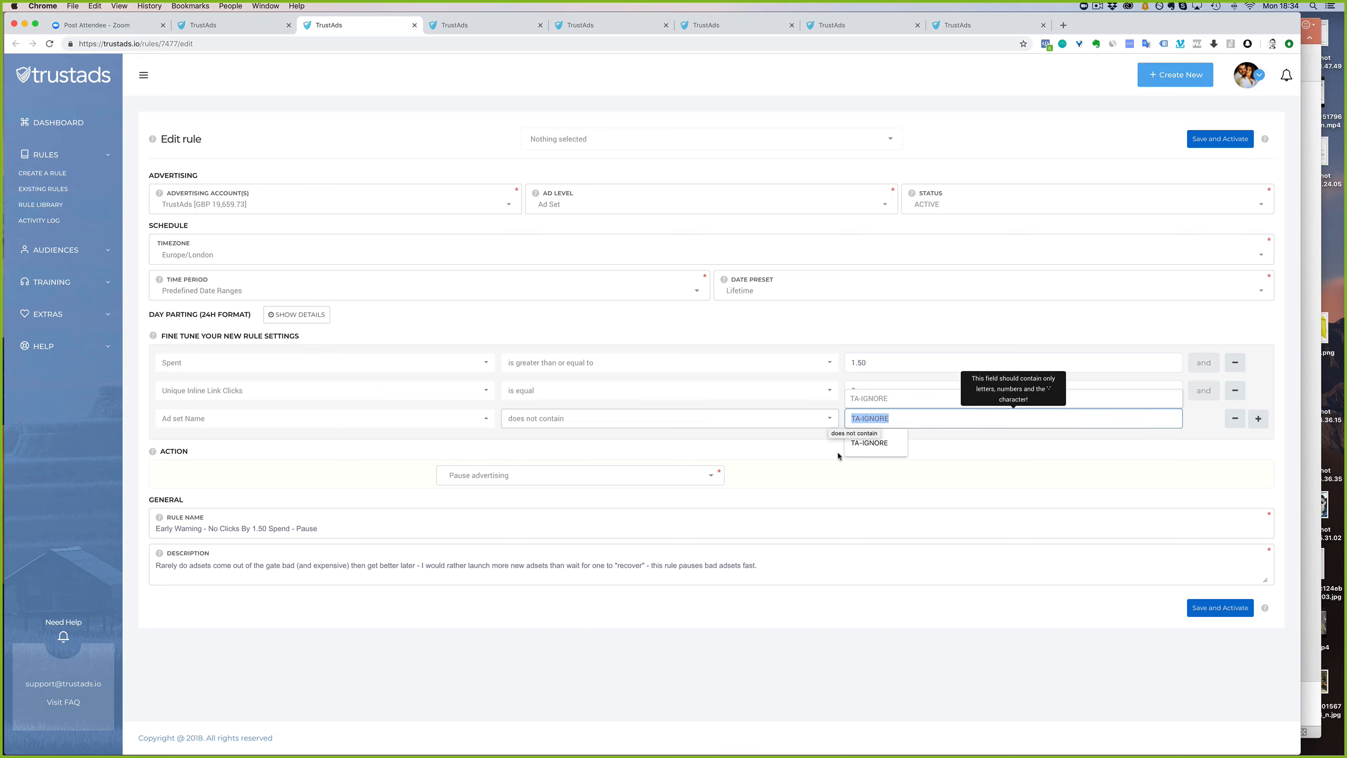
left_click(995, 486)
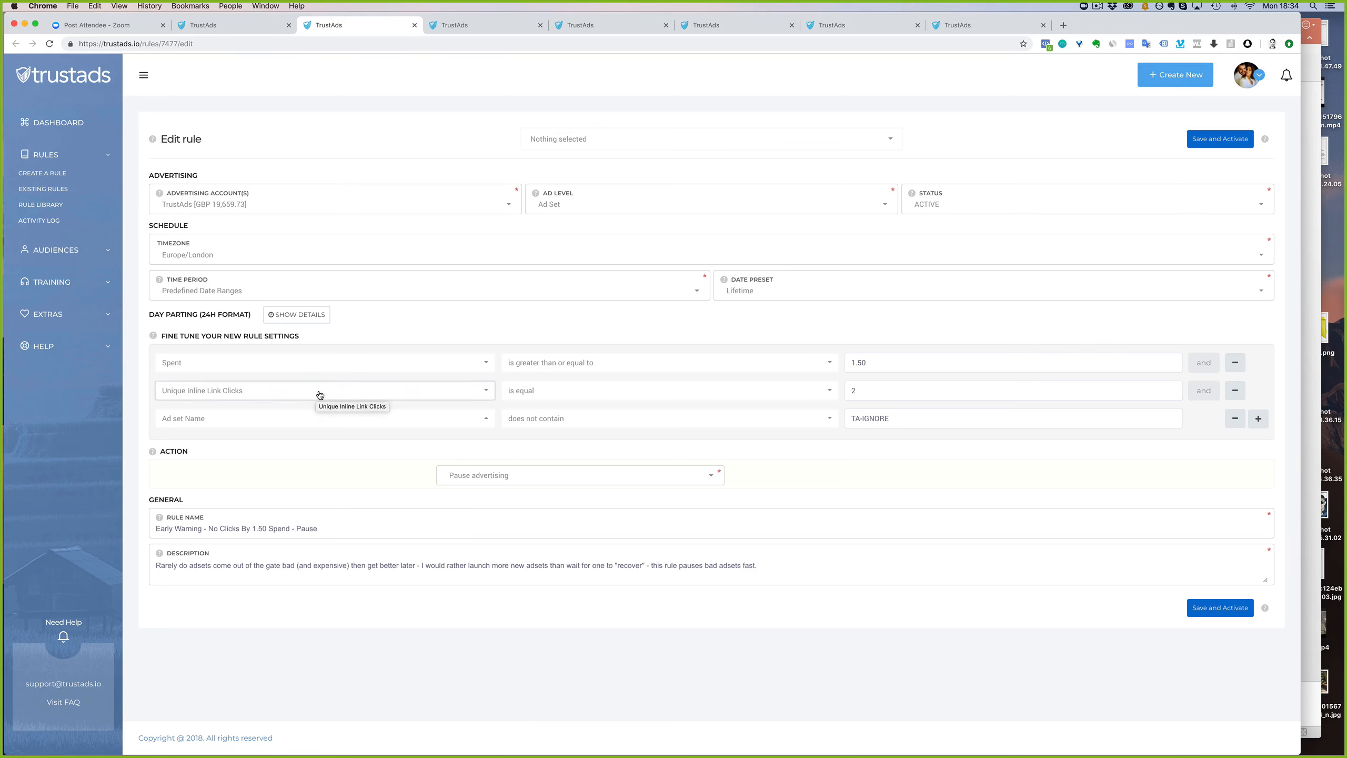
left_click_drag(871, 390, 827, 391)
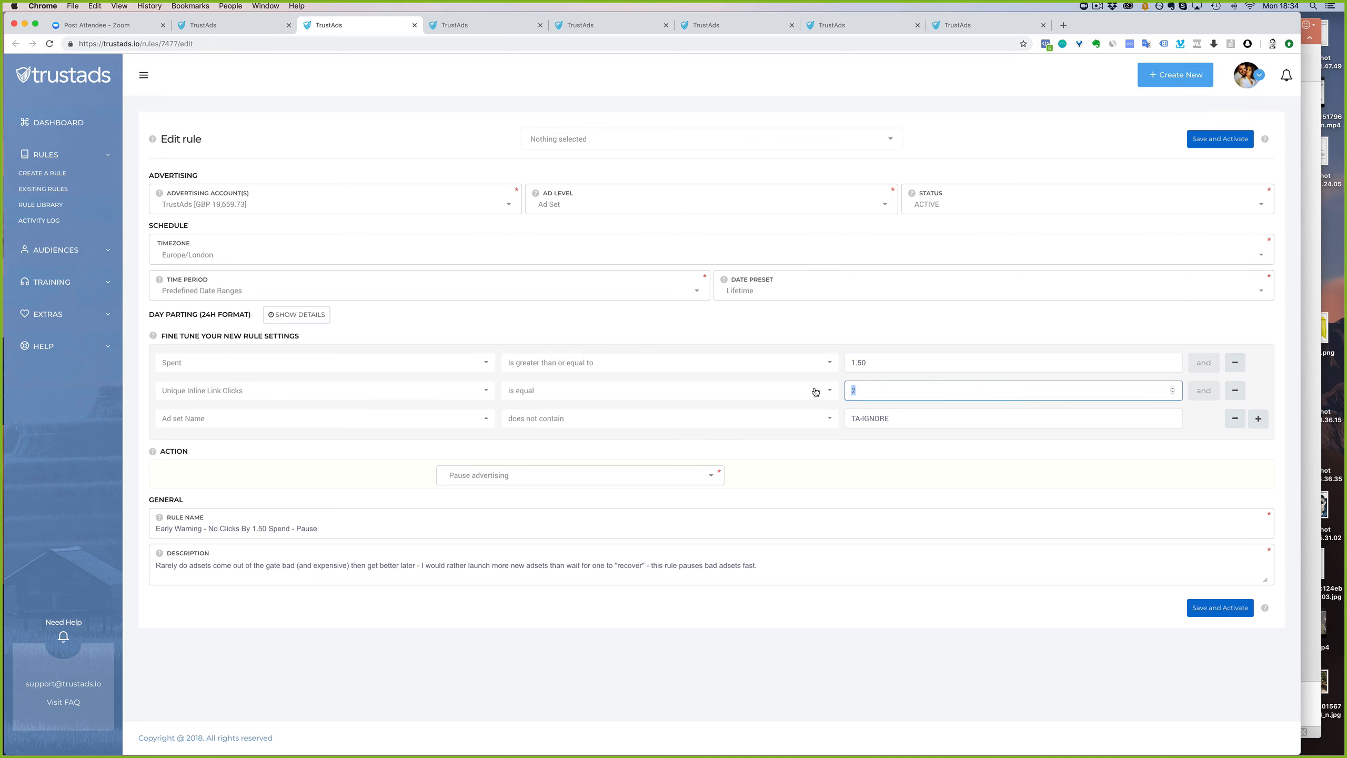
type("0")
left_click(751, 446)
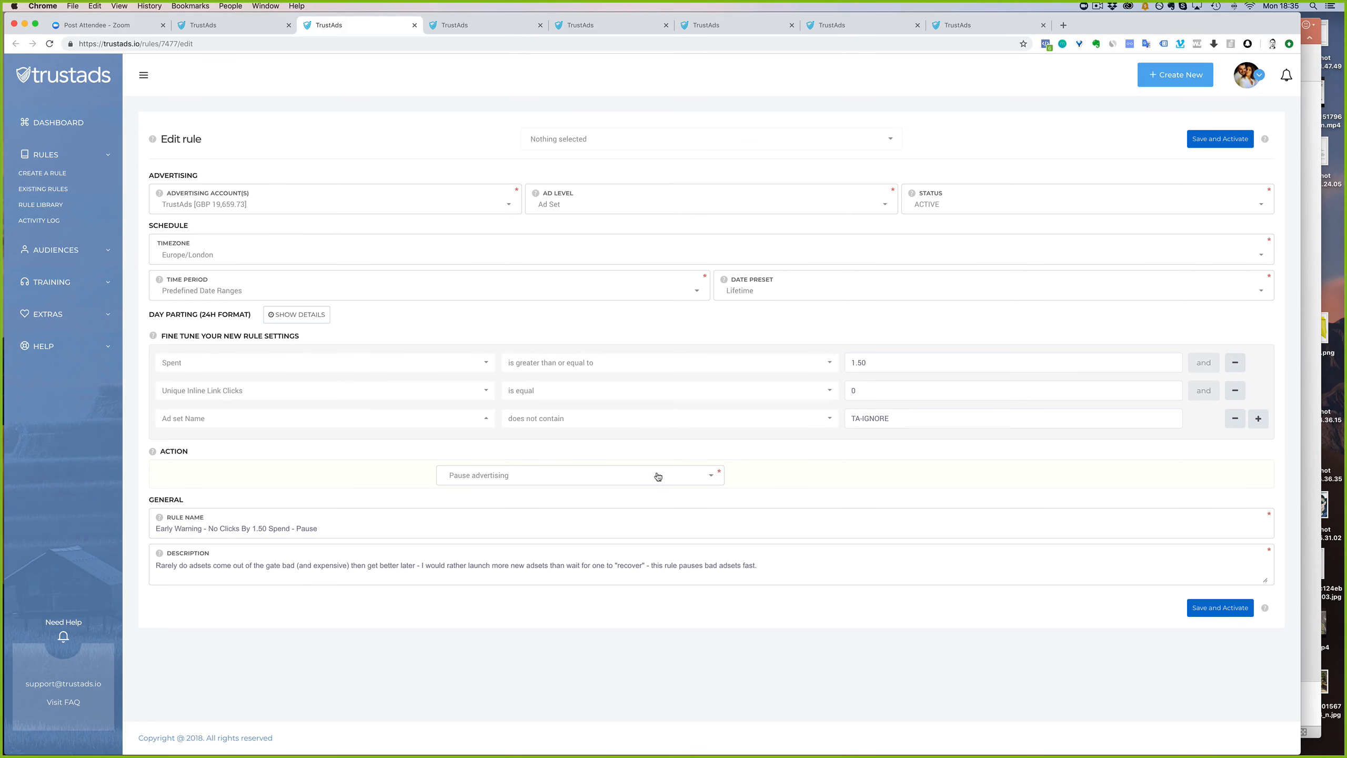
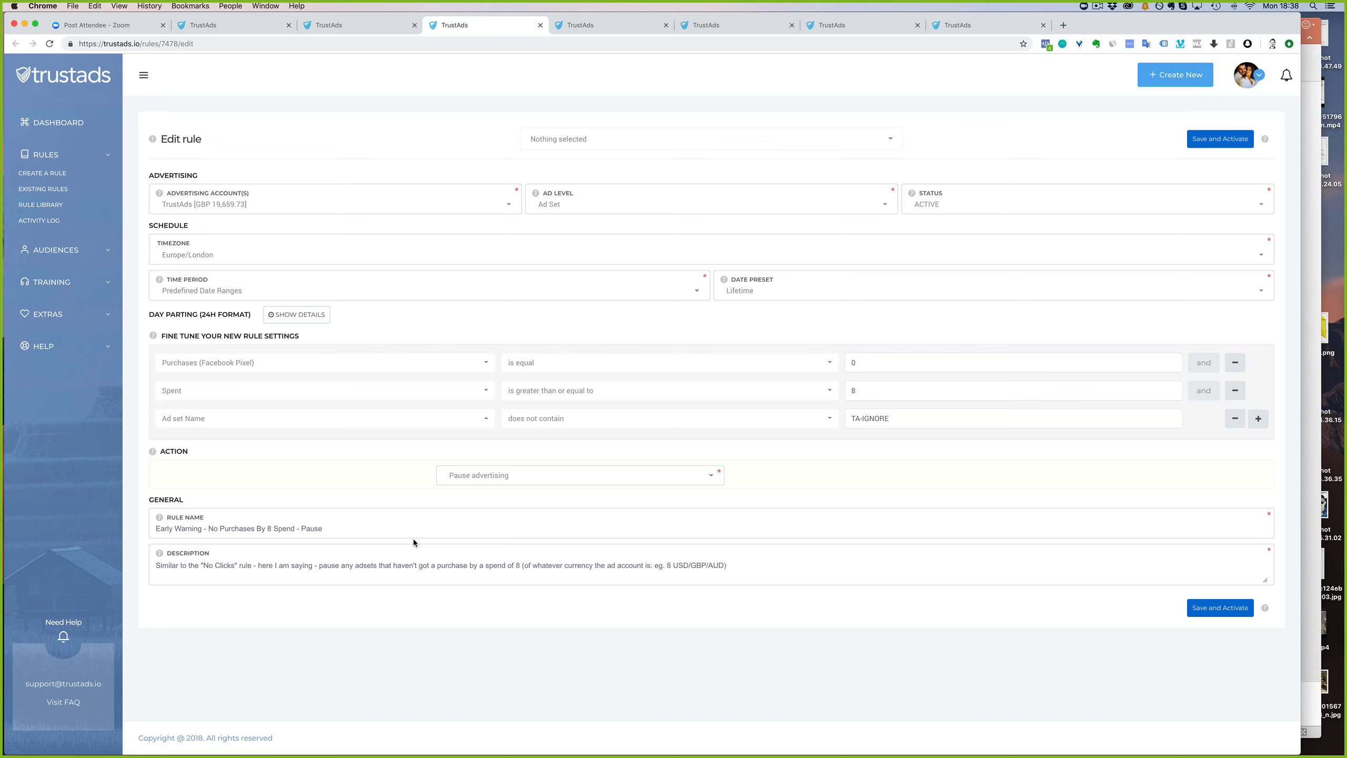
Close the existing rules tab, order the remaining rule tabs as ROAS drop, Scaling, Reactivate, and highlight the ROAS drop rule's Website purchase ROAS threshold.
left_click(596, 27)
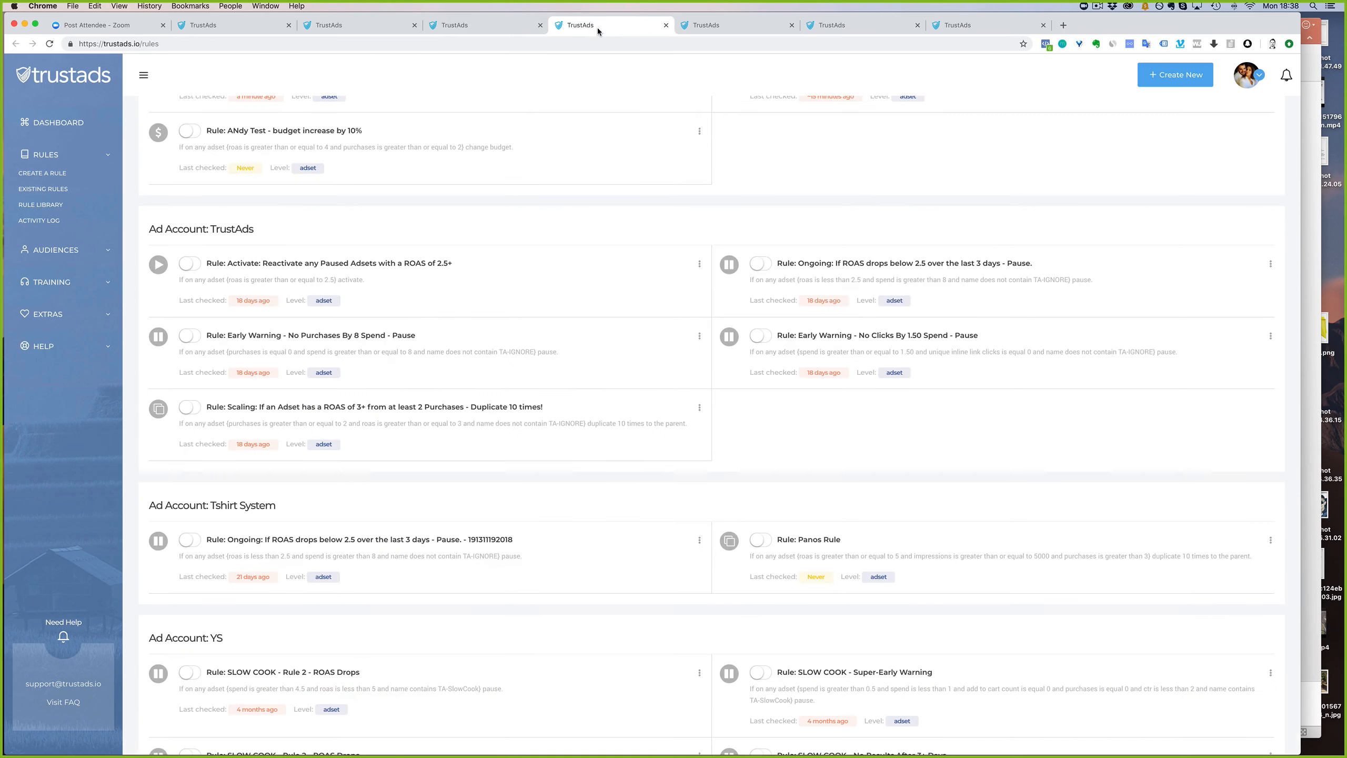
left_click(666, 25)
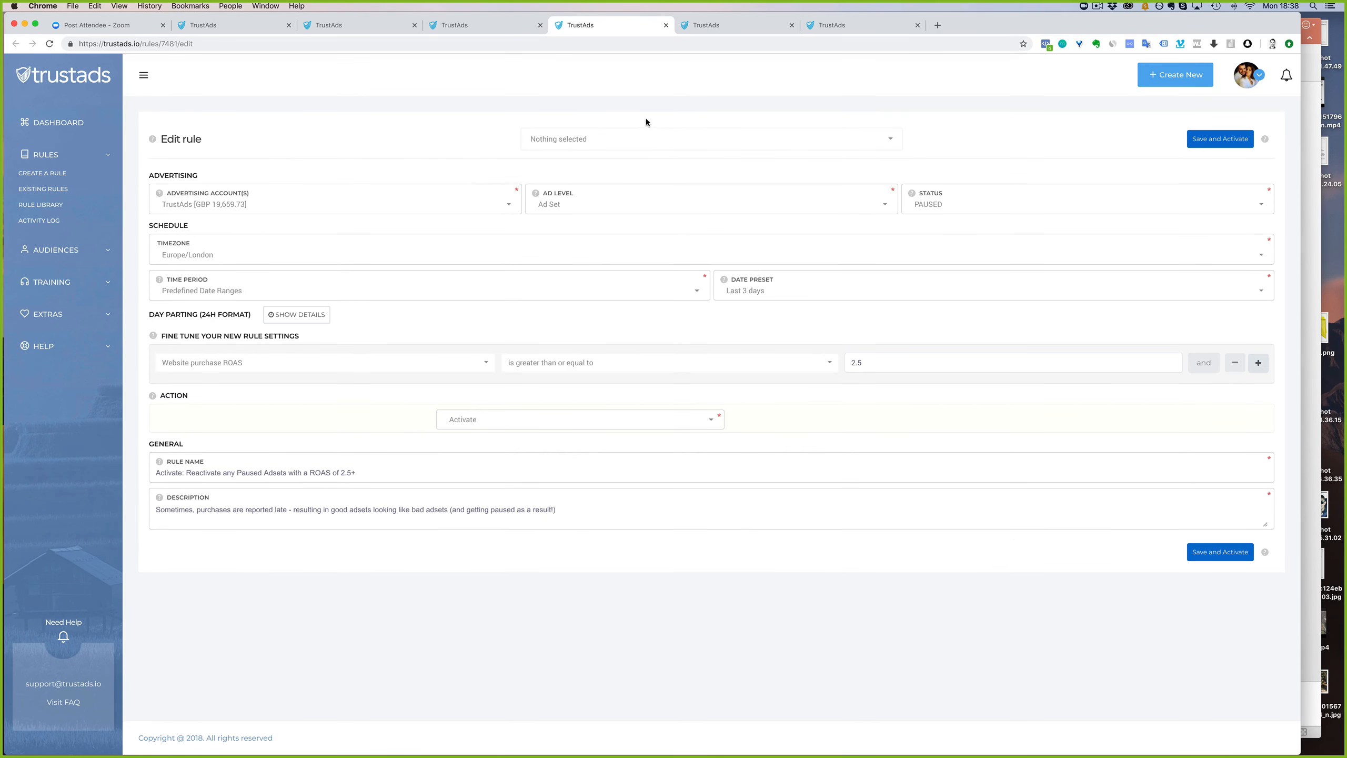
left_click(713, 28)
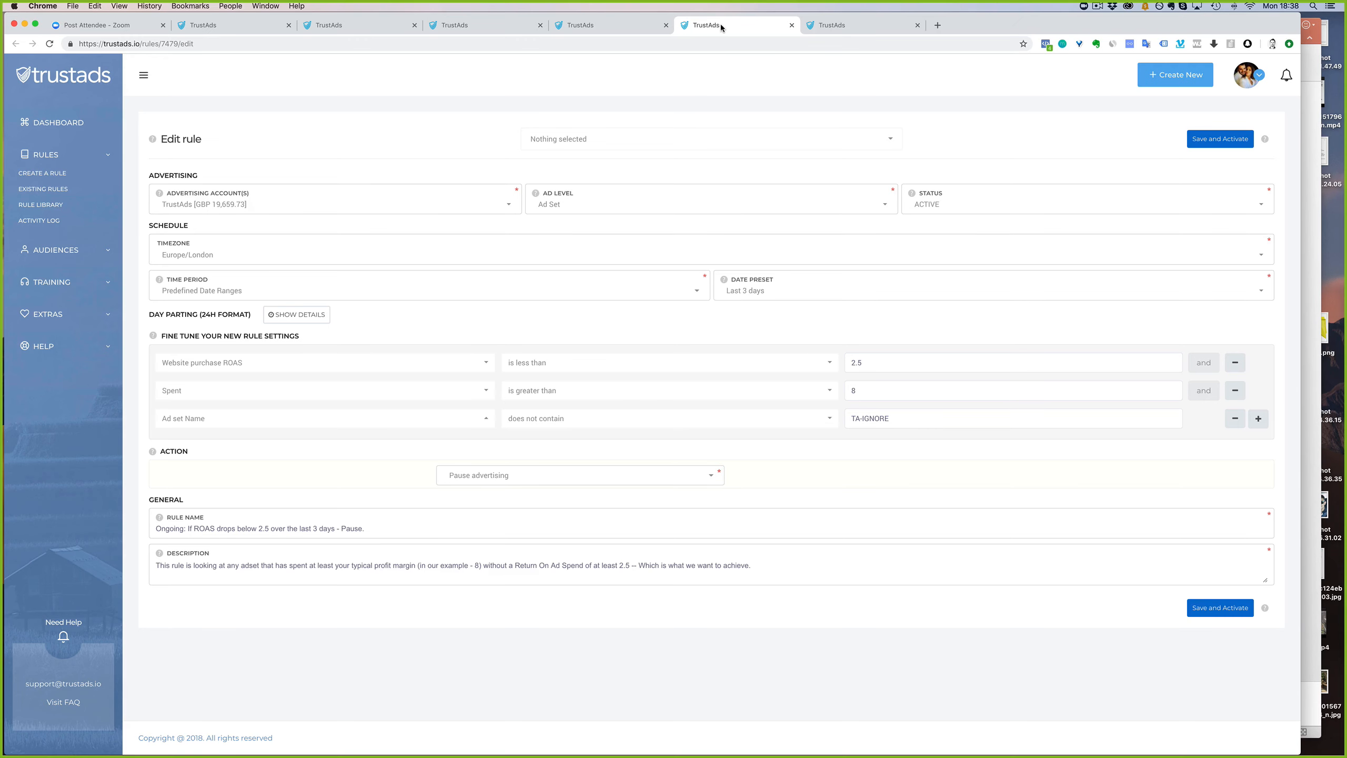
left_click(851, 25)
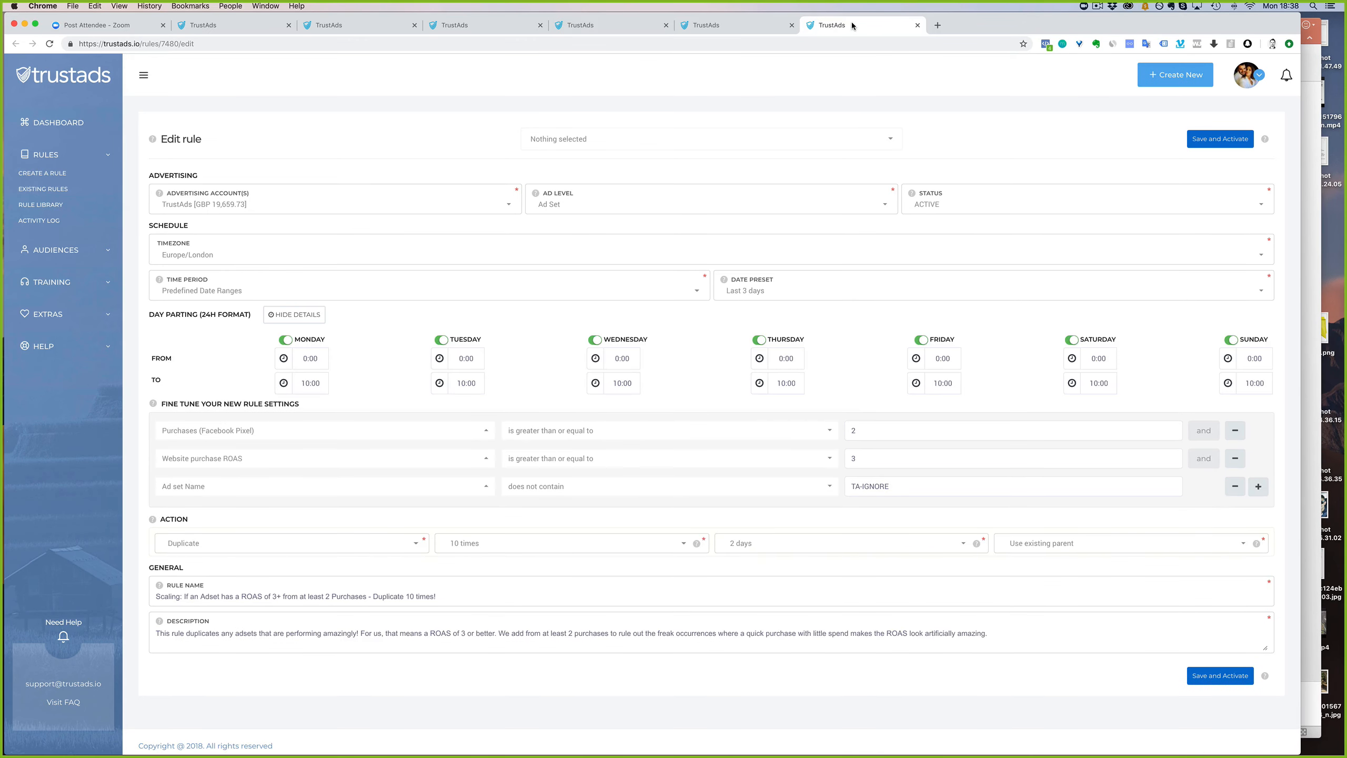
left_click_drag(851, 25, 726, 32)
left_click(602, 27)
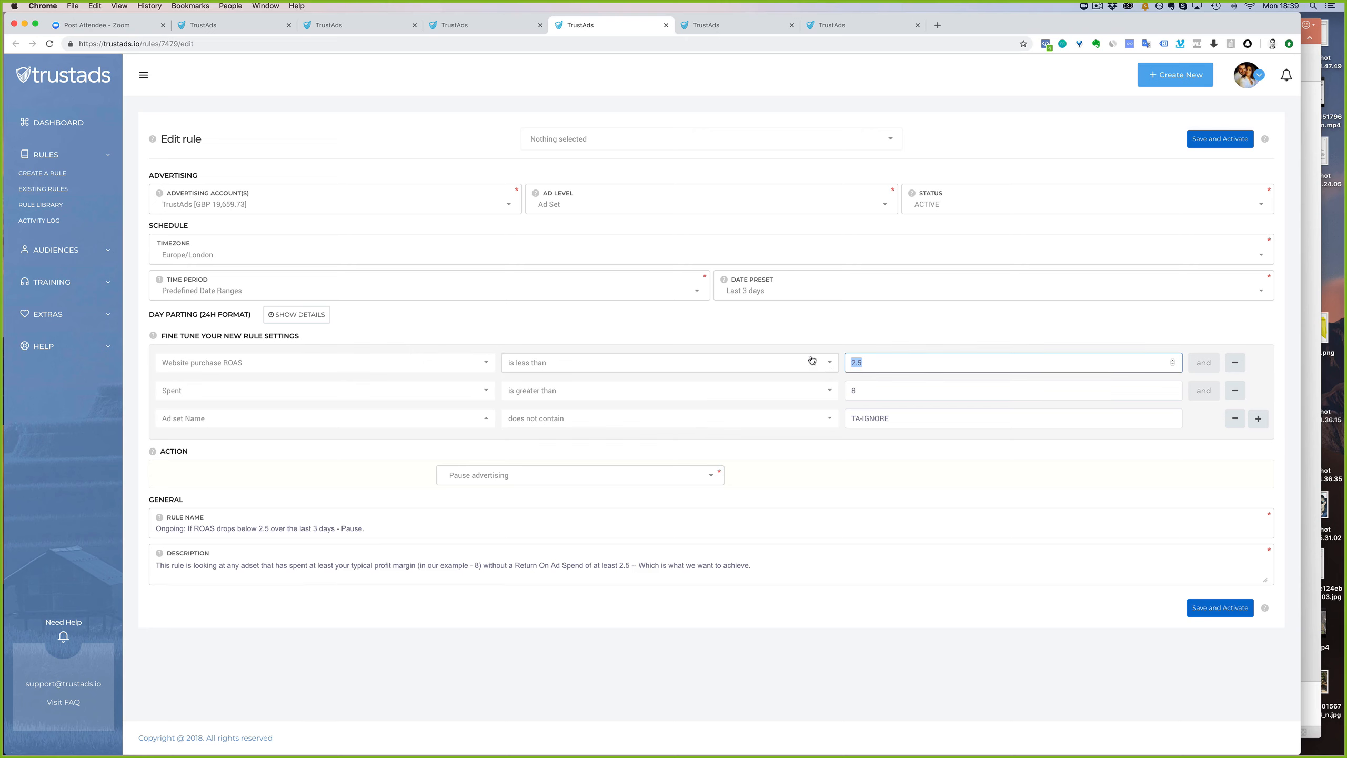
double_click(865, 362)
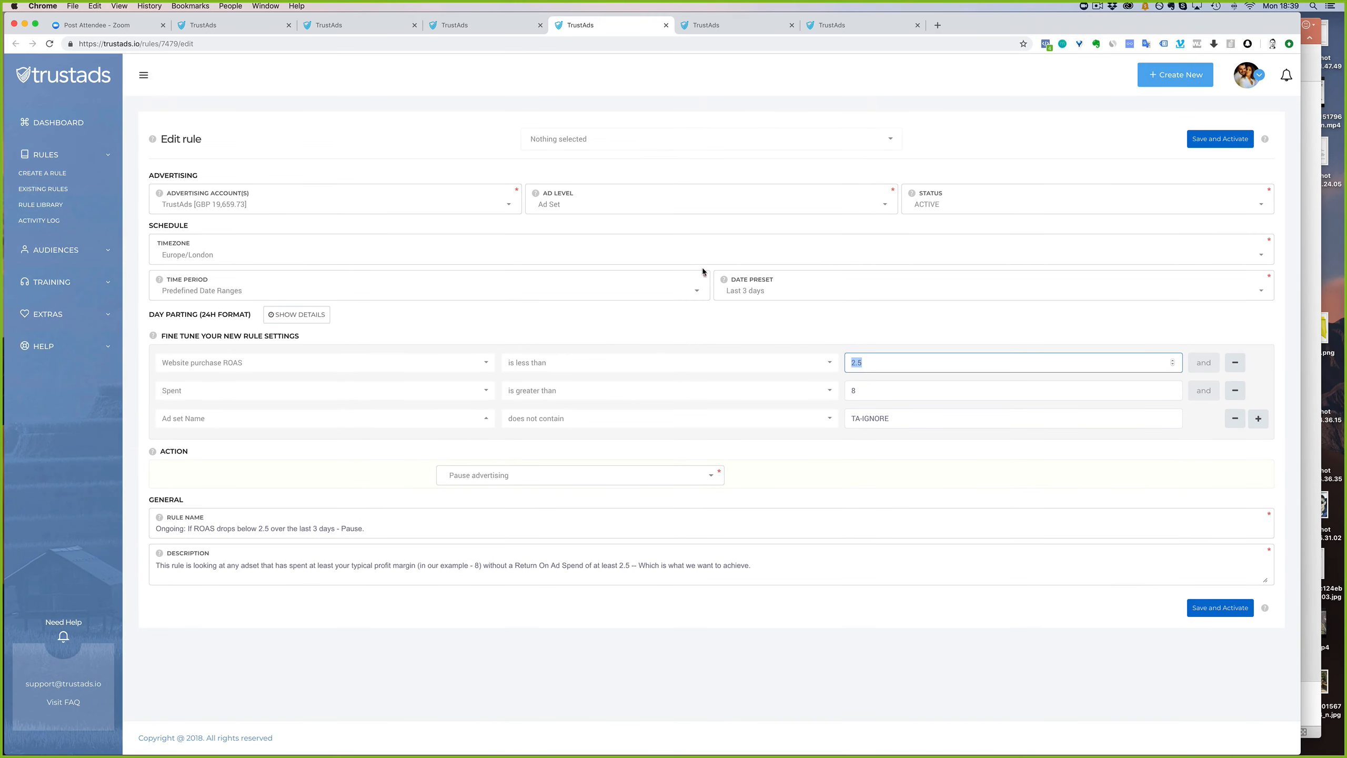
Show the Scaling rule and compare it with slides 6 and 7 of the EcommerceQuickStartRules presentation in PowerPoint, returning to Chrome.
left_click(708, 26)
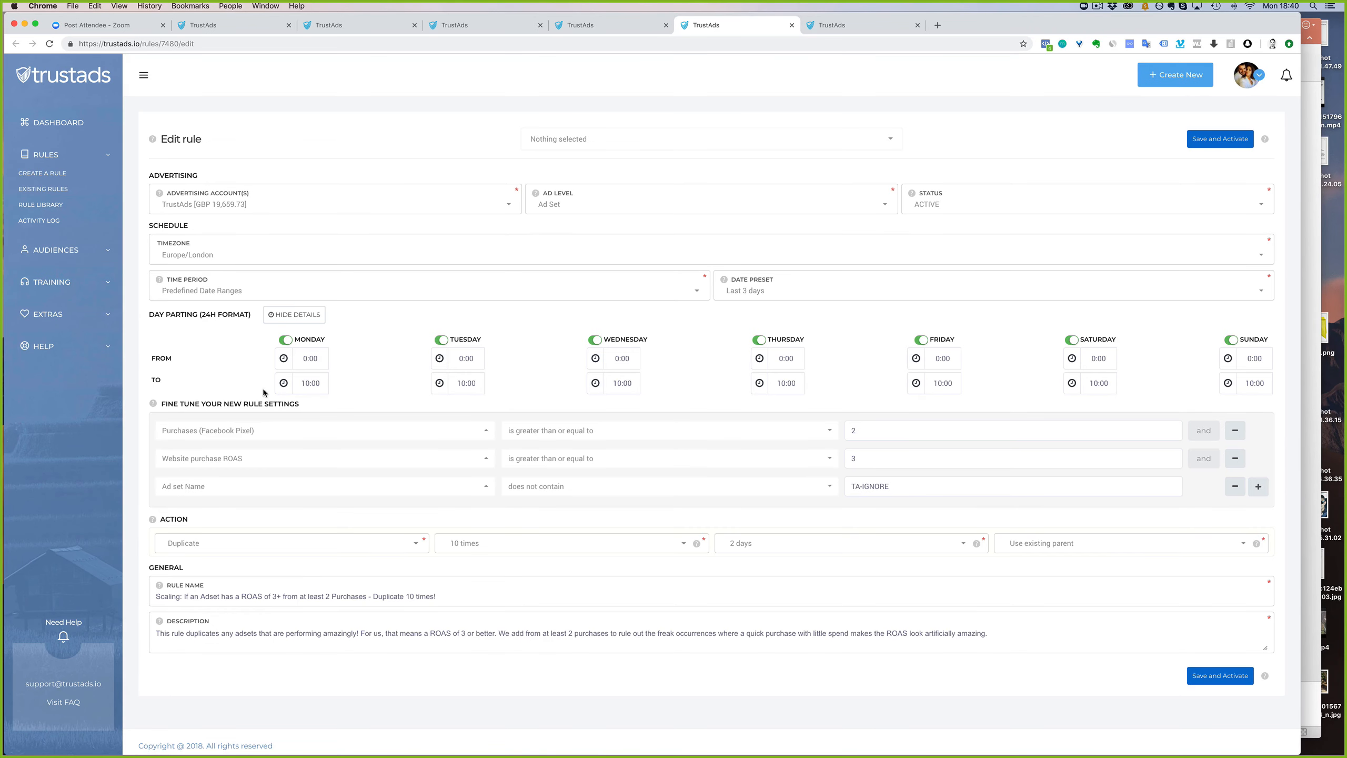
scroll(282, 492, "down", 1)
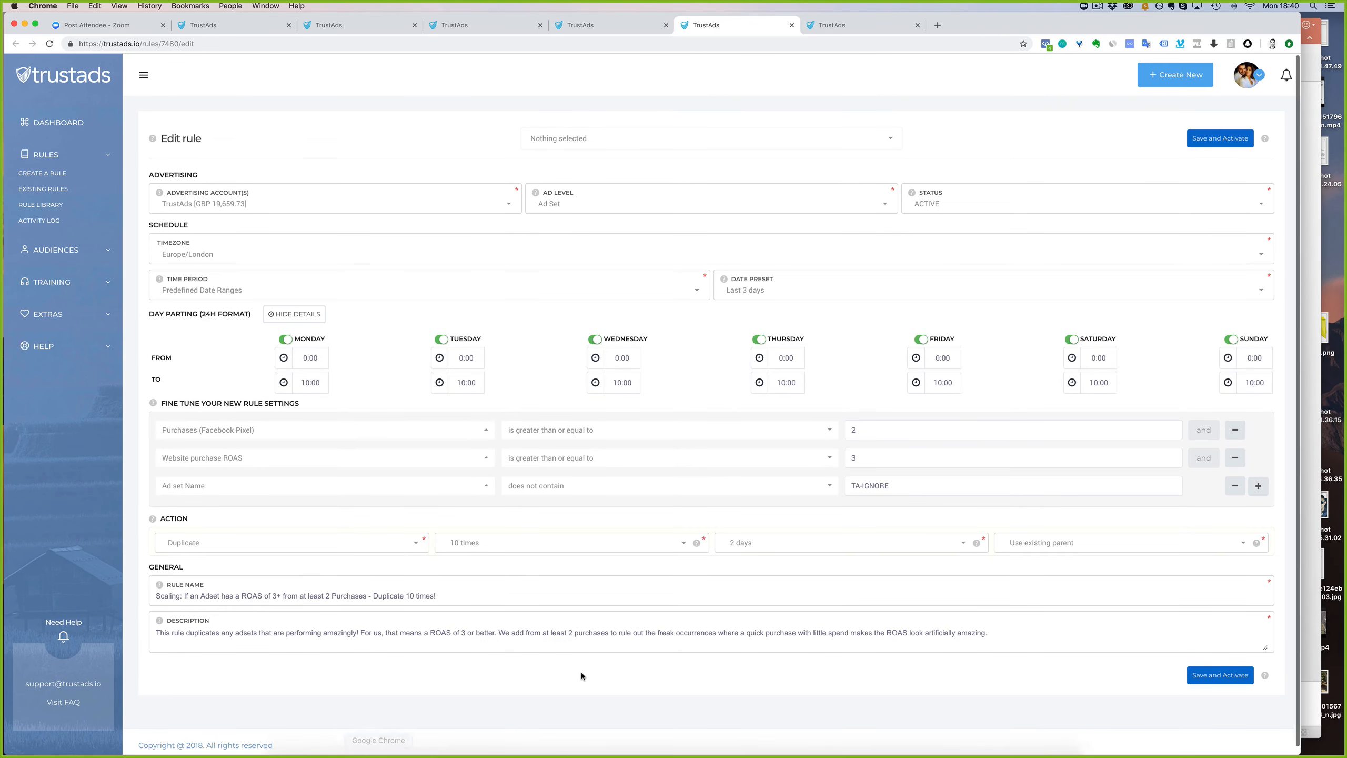
left_click(817, 748)
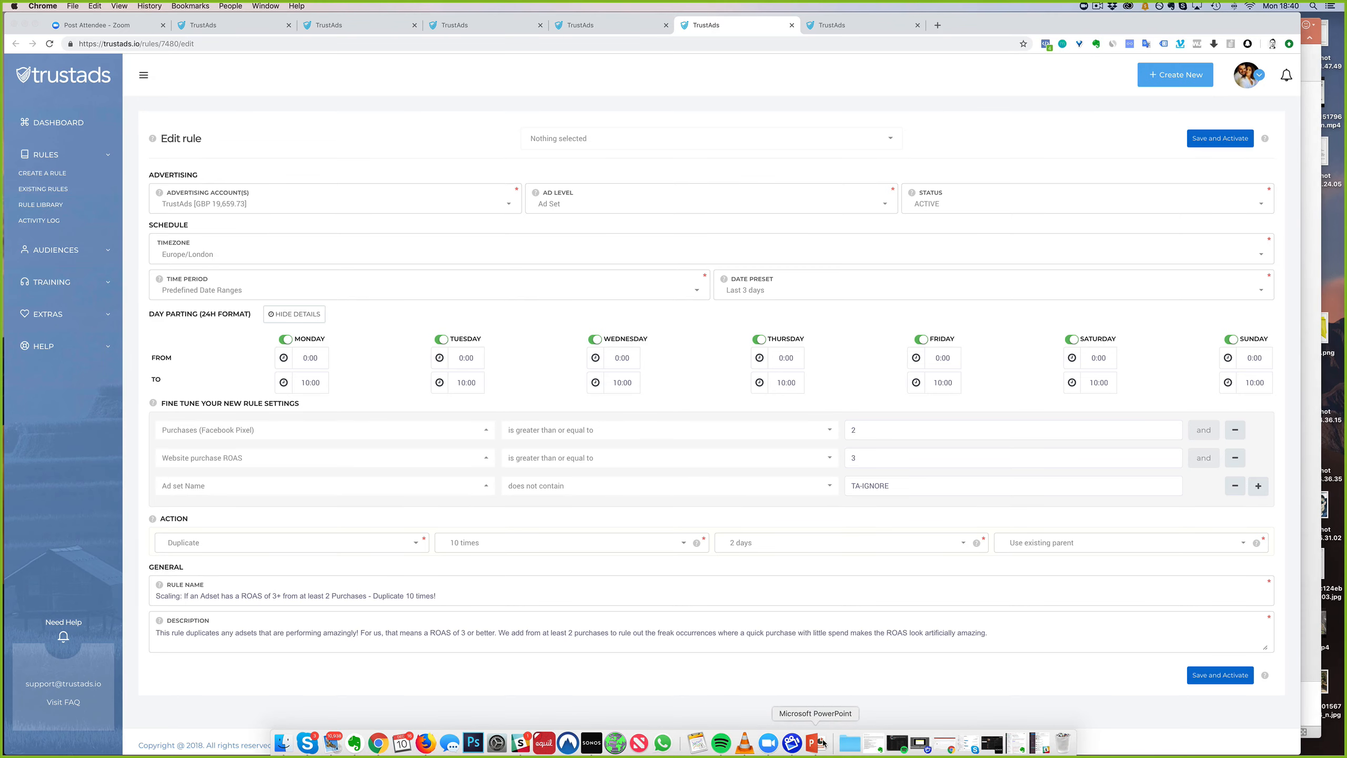
left_click(31, 234)
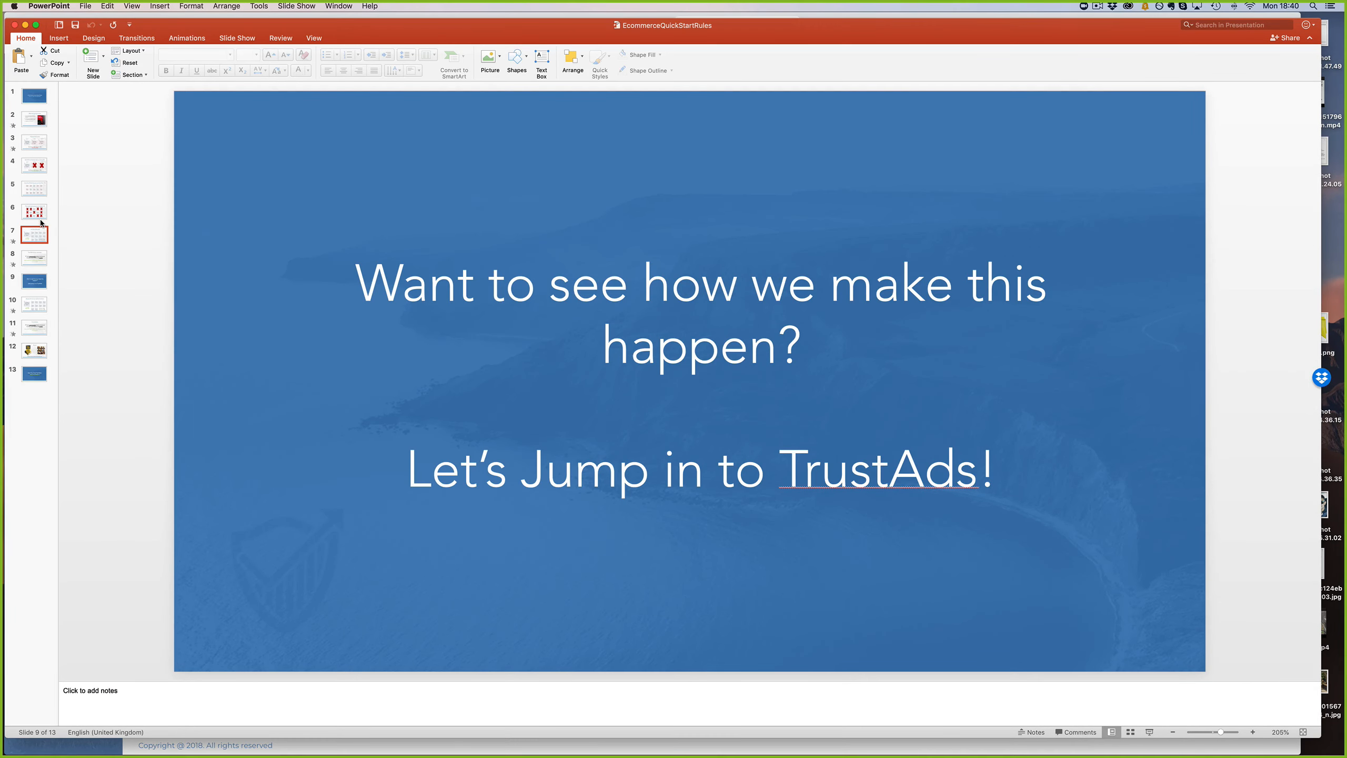
left_click(32, 240)
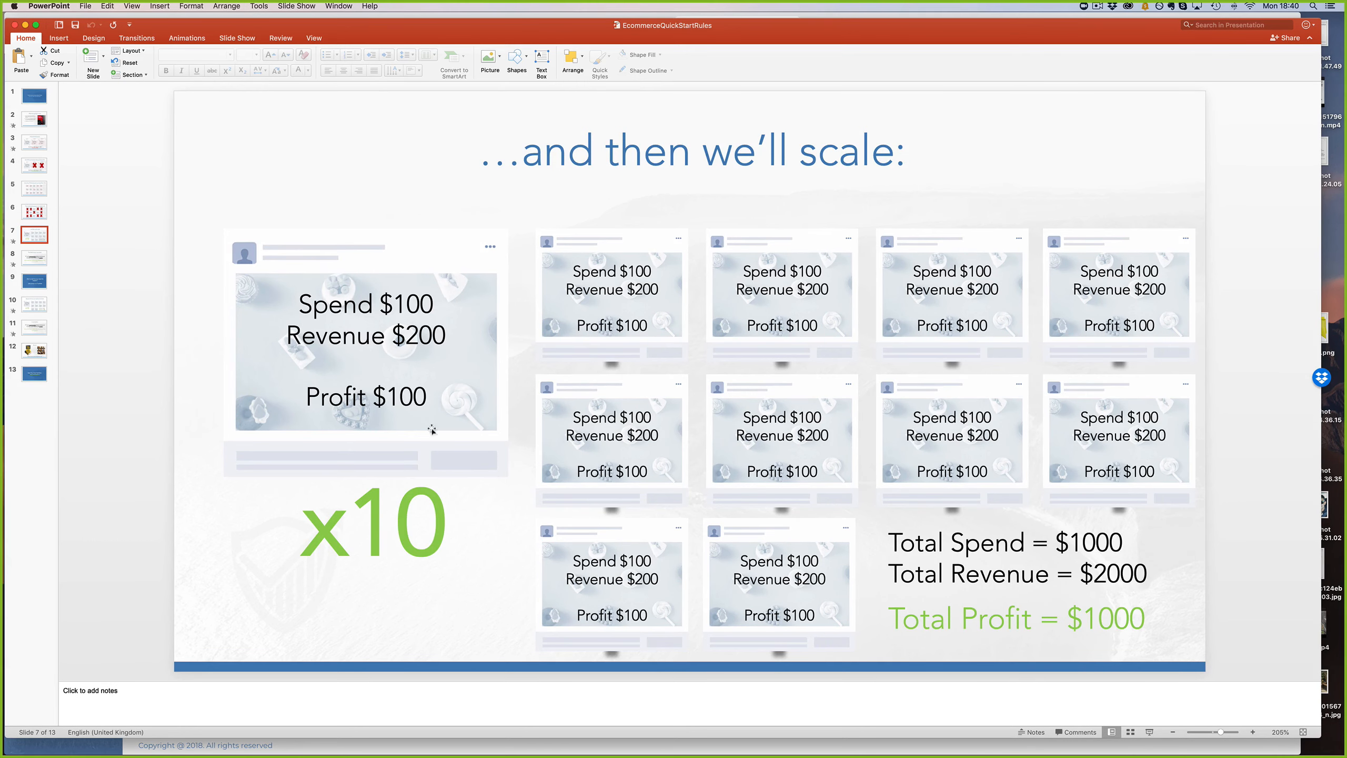
left_click(44, 214)
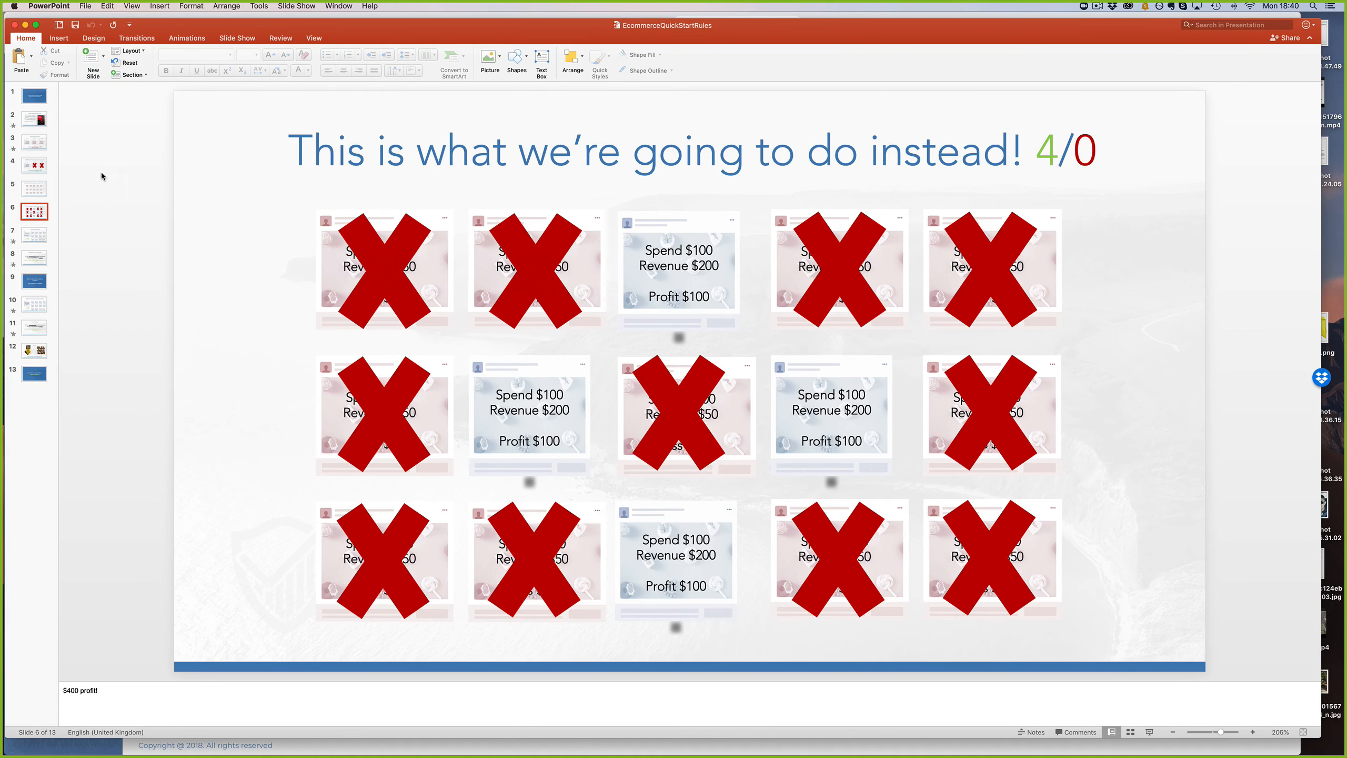
left_click(36, 234)
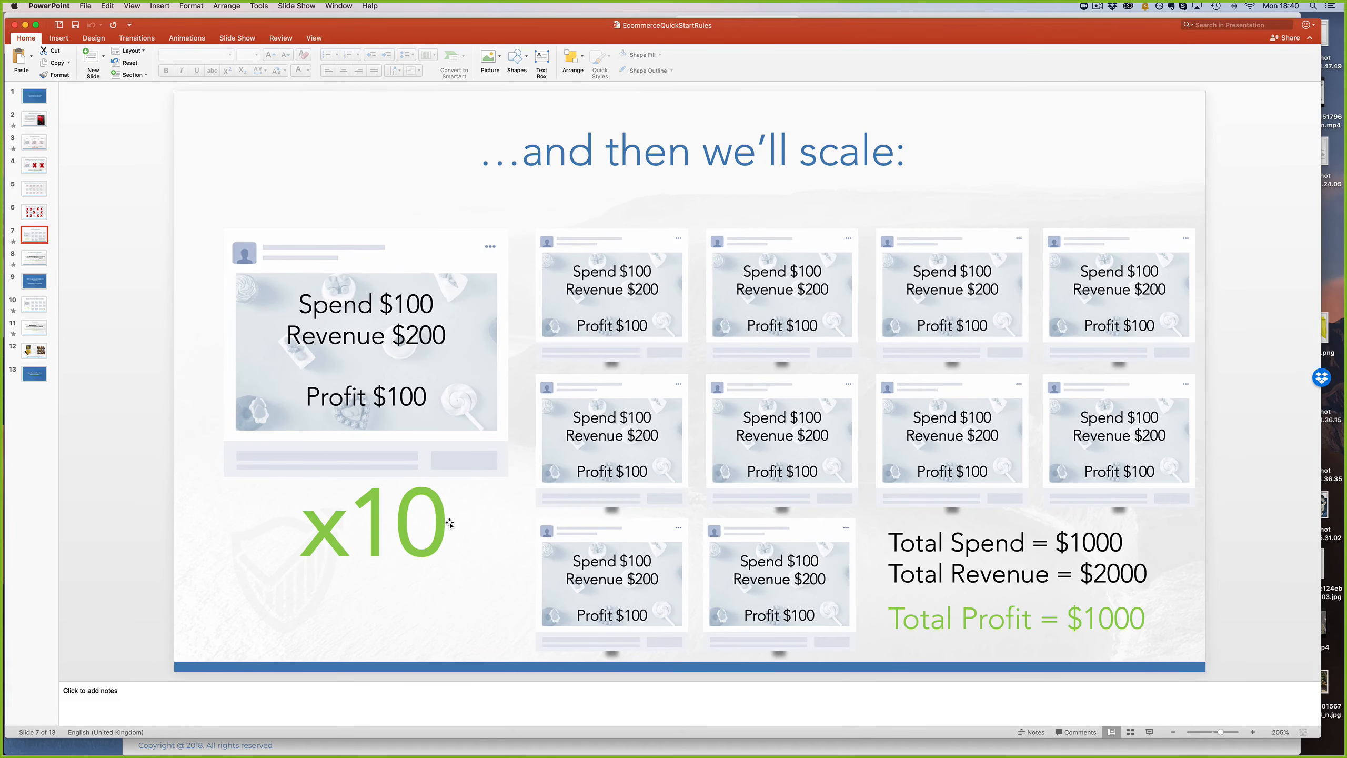
key("super+Tab")
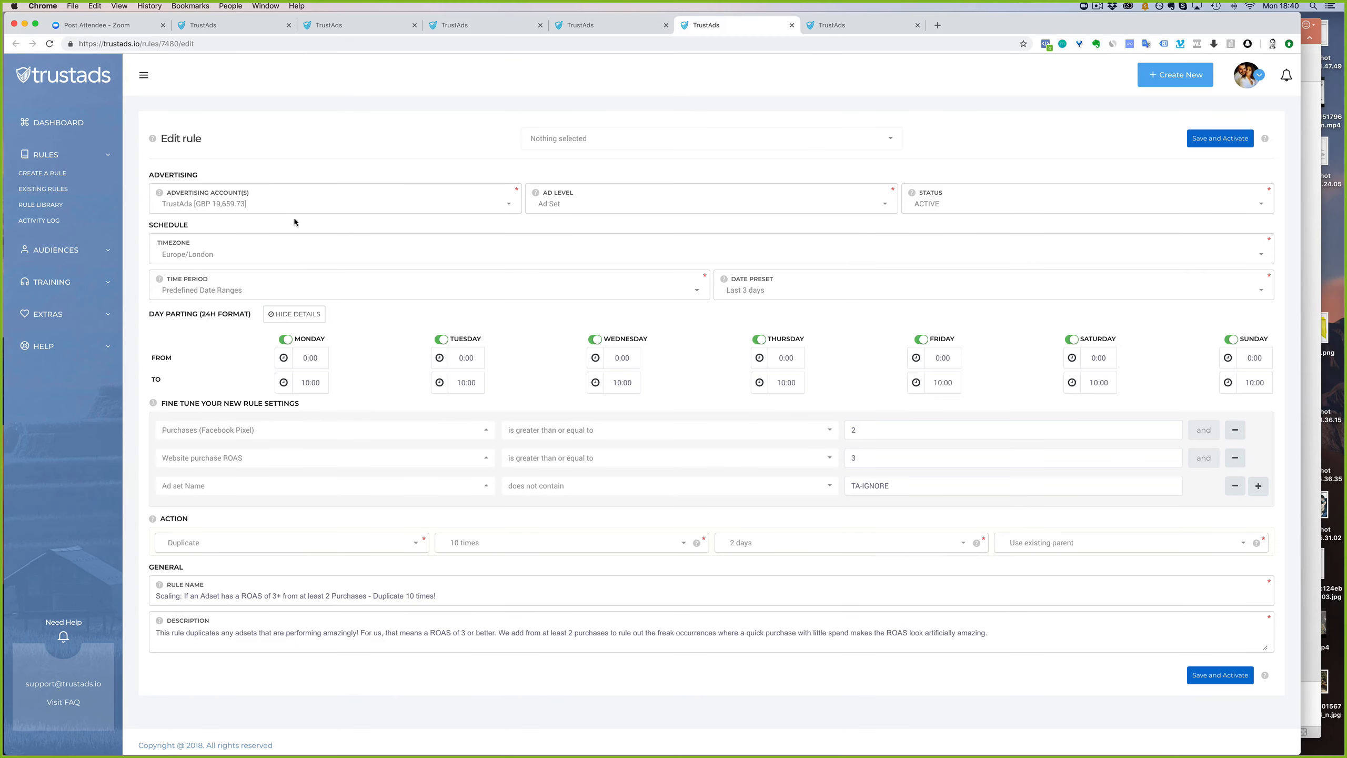
Open the 17.52.31 screenshot from the Screenshots folder over the Scaling rule, examine its purchase and ROAS figures, and close it.
scroll(247, 411, "down", 1)
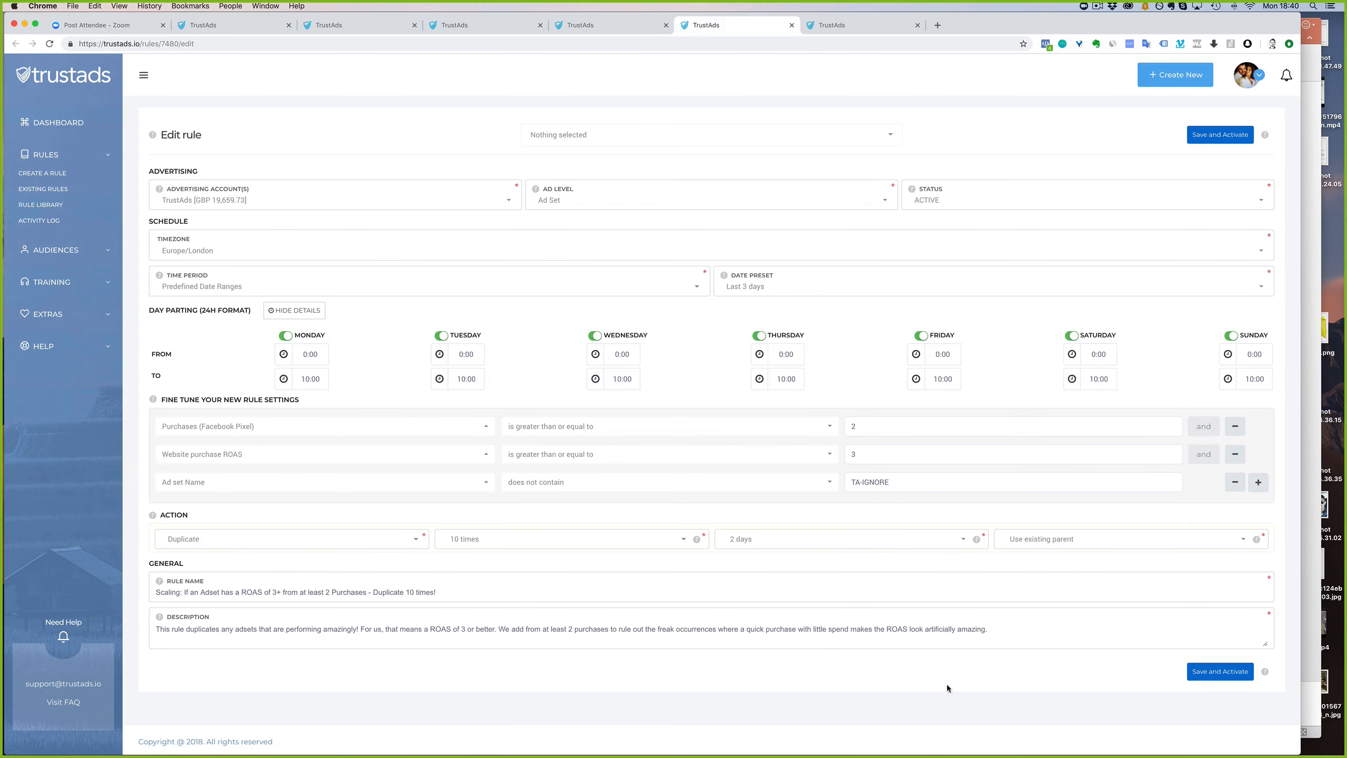
mouse_move(921, 752)
left_click(859, 752)
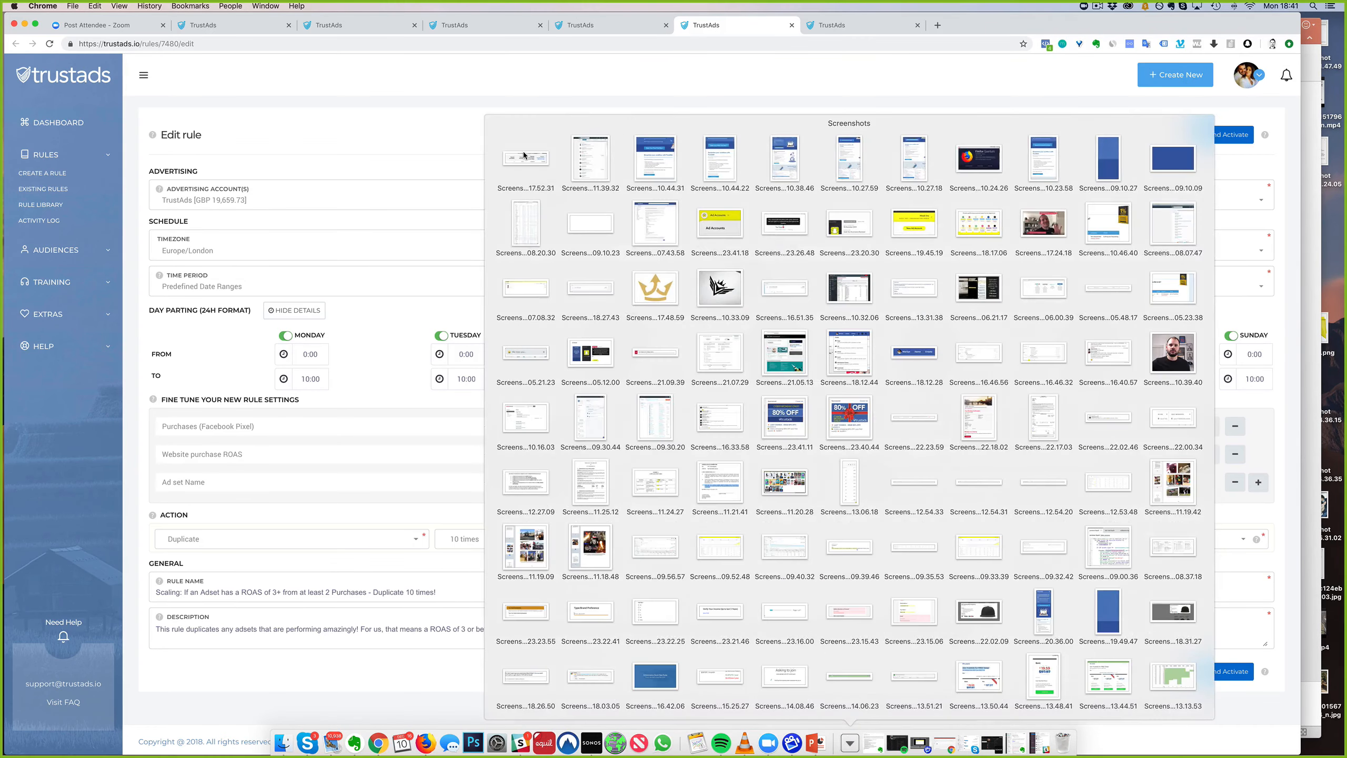
left_click(666, 351)
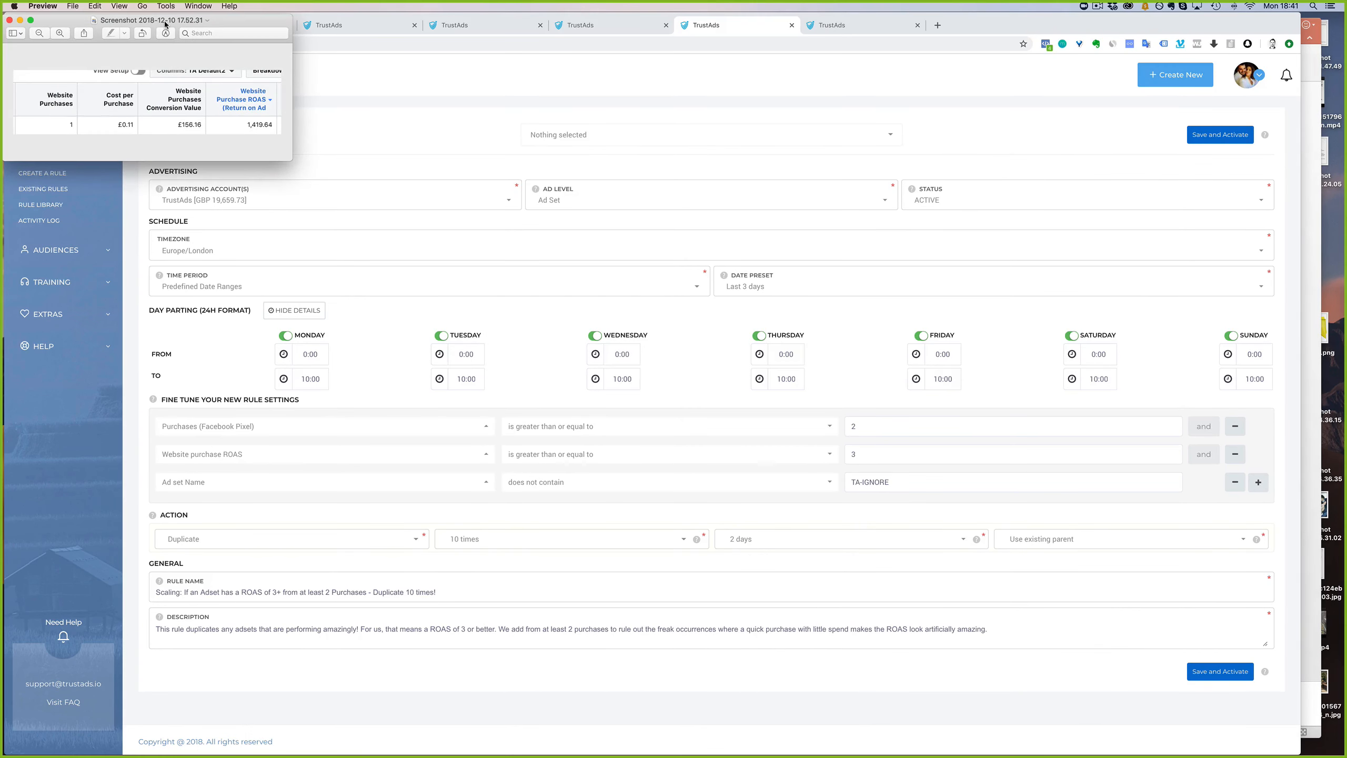
left_click_drag(97, 26, 529, 210)
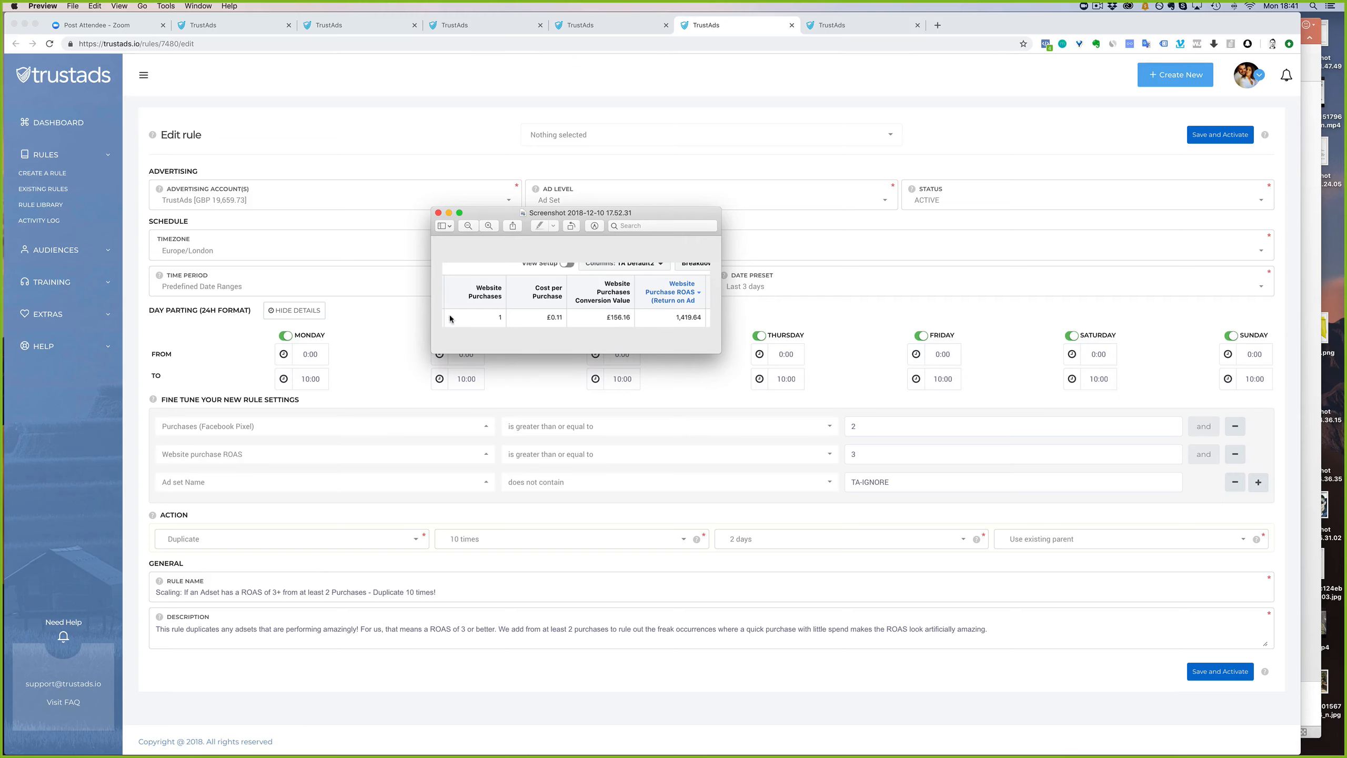
left_click_drag(538, 219, 486, 231)
key("super+w")
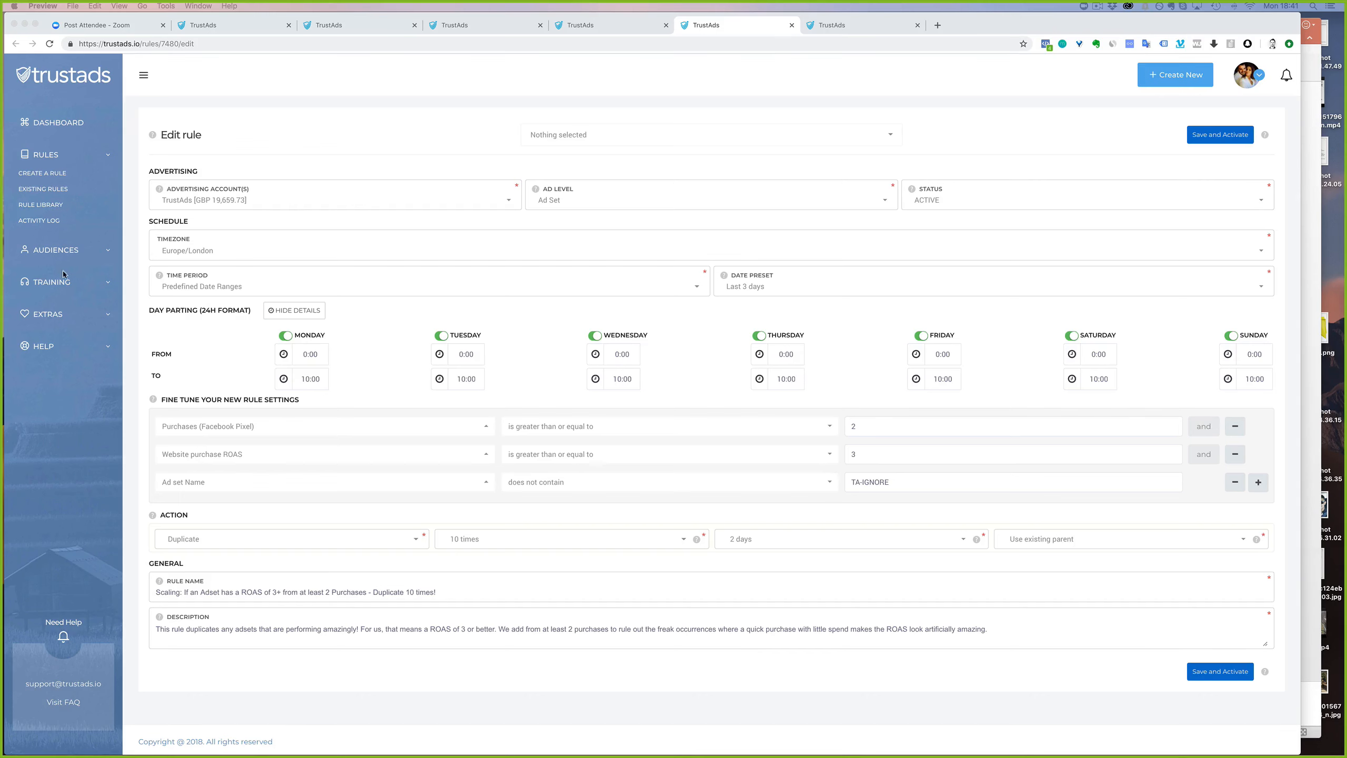
Expand the Extras section to show the ROAS Calculator entry, and revisit the scaling slide in PowerPoint before returning to Chrome.
left_click(88, 312)
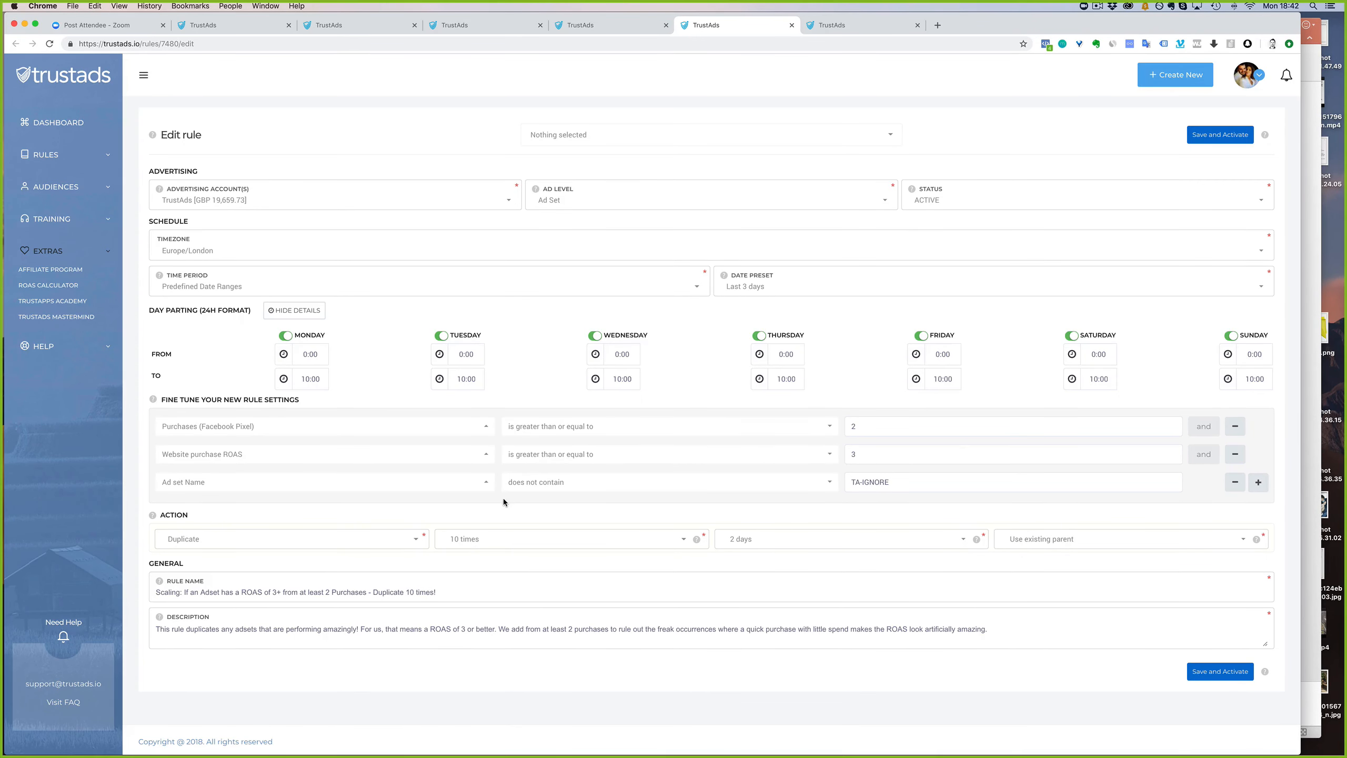
key("super+Tab")
key("super+Tab")
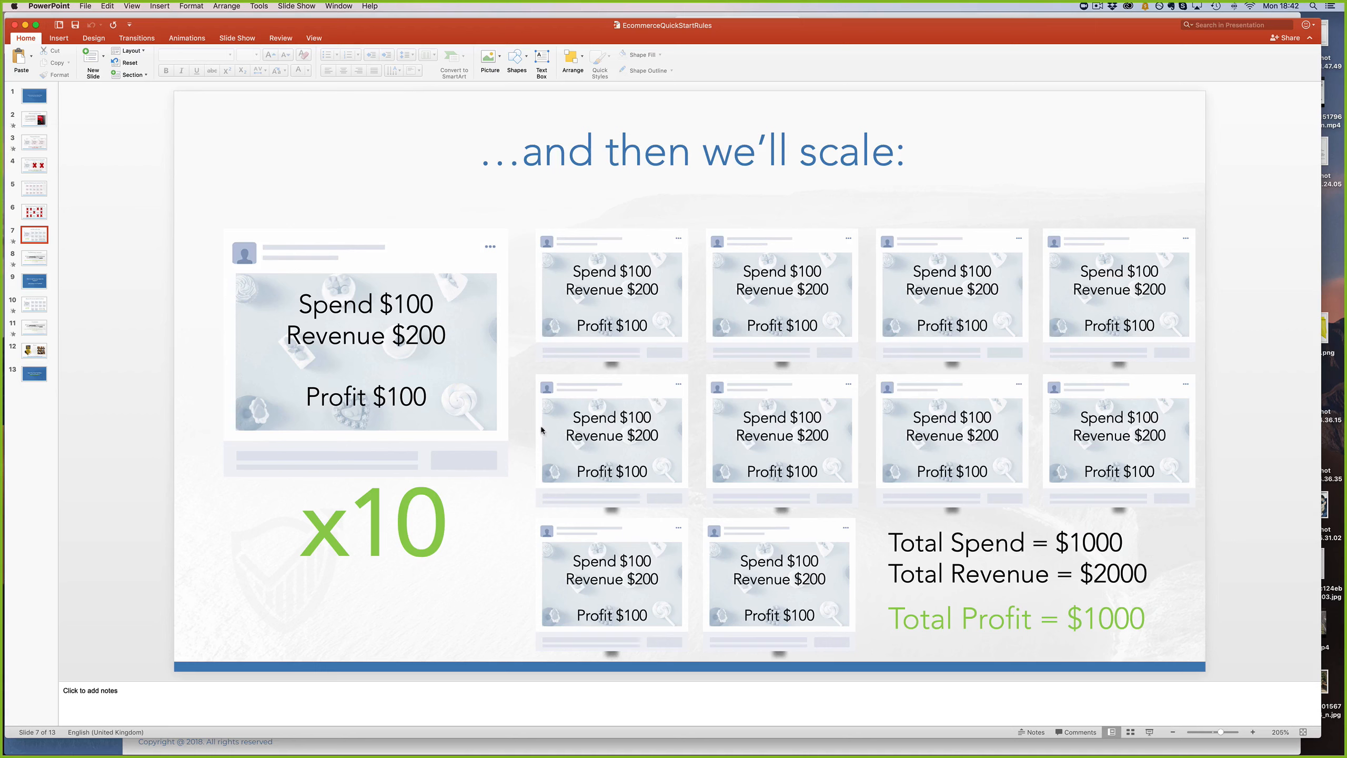
key("super+Return")
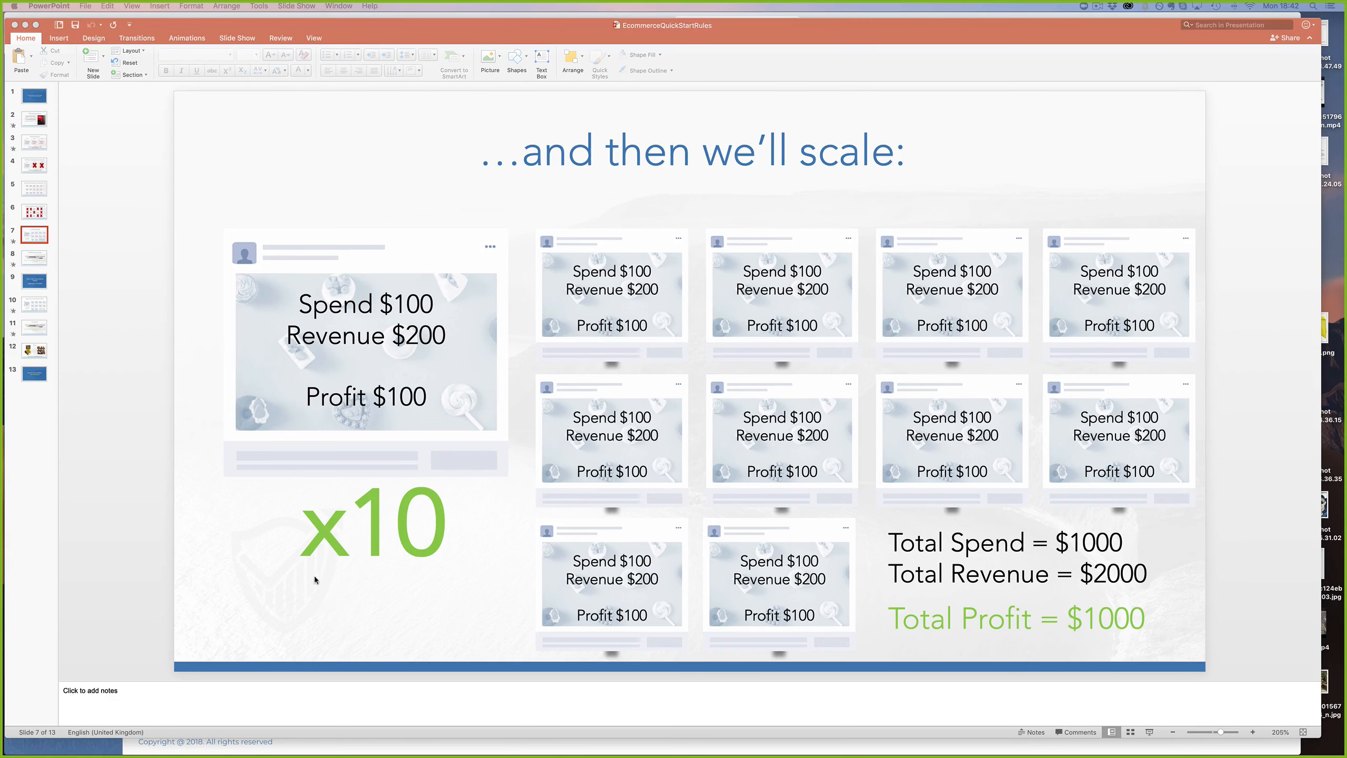
key("super+Tab")
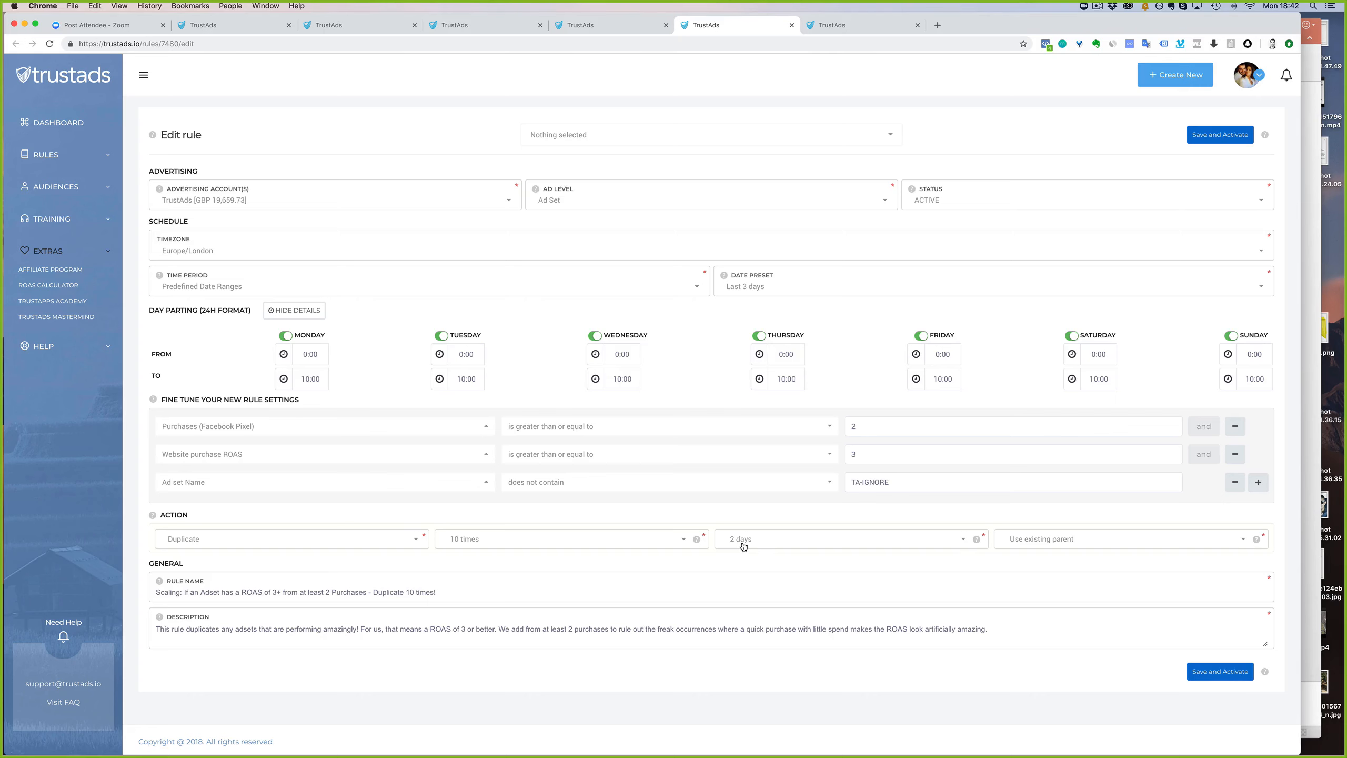
Examine the available duplication counts for the Scaling rule's action, keeping 10 times.
left_click(610, 541)
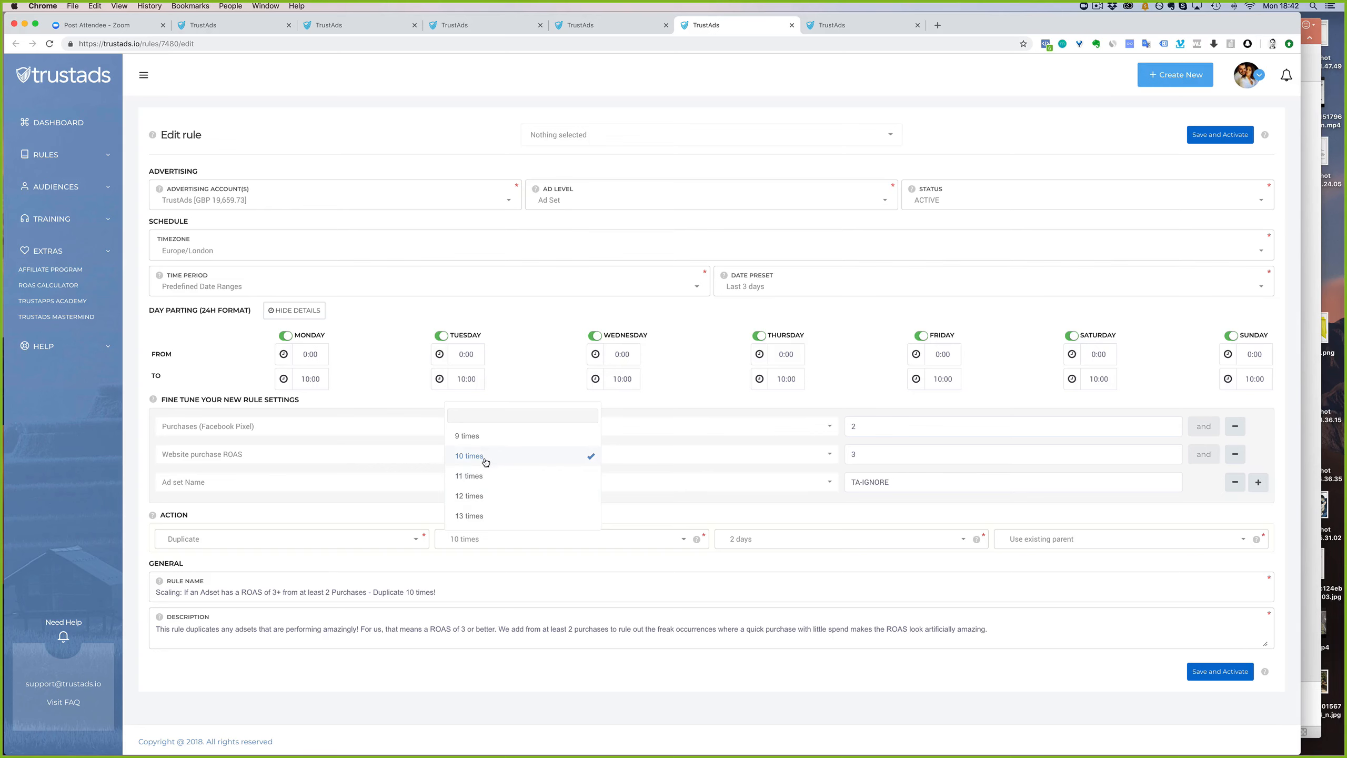
scroll(487, 461, "down", 15)
scroll(485, 518, "up", 12)
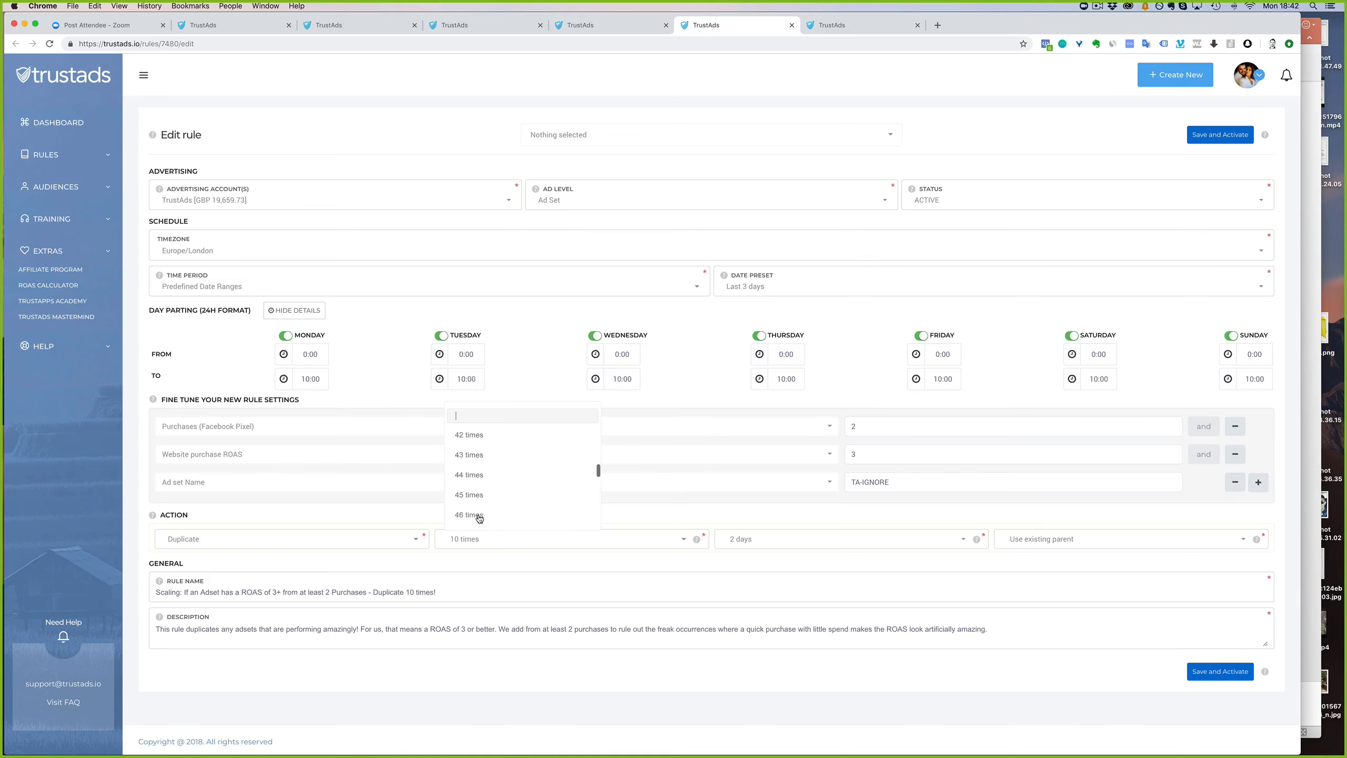
left_click(469, 557)
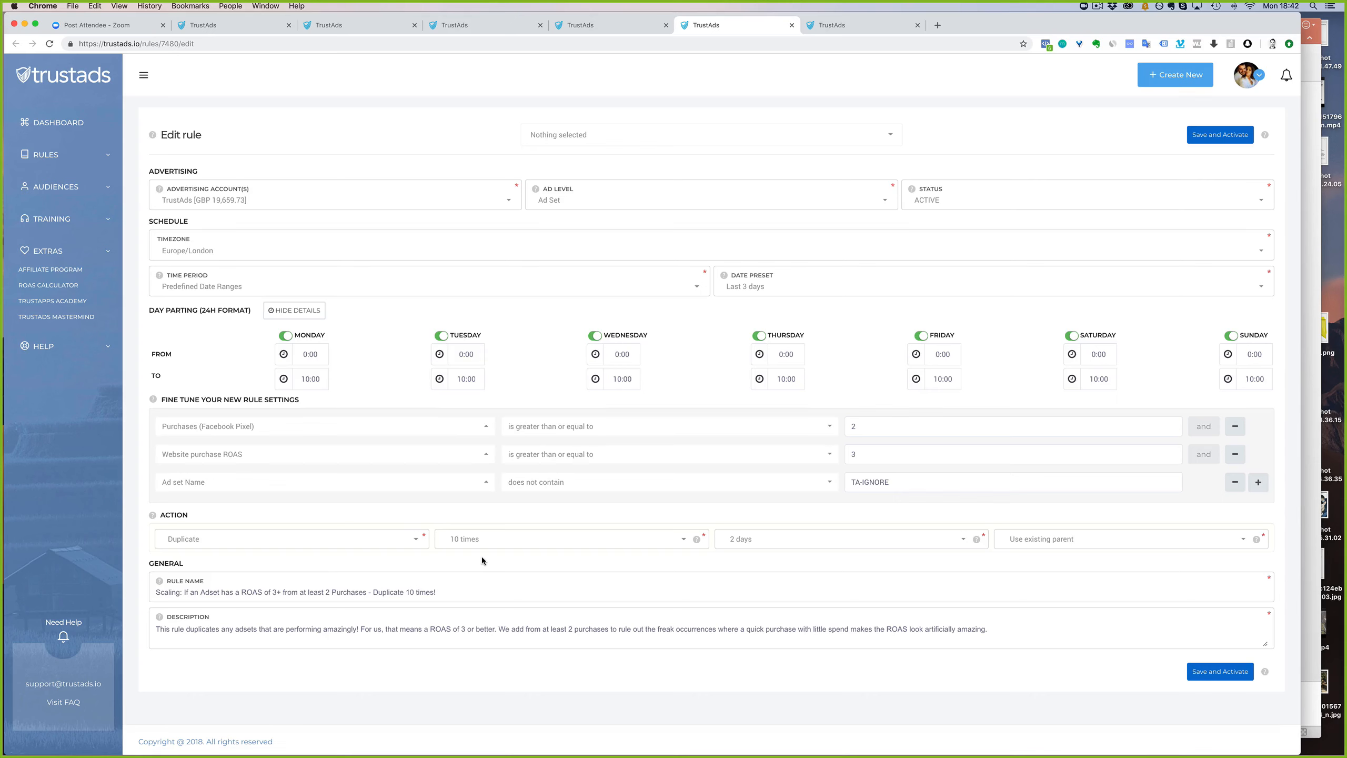
Highlight the Scaling rule's Website purchase ROAS threshold and bring up the Reactivate rule.
double_click(857, 452)
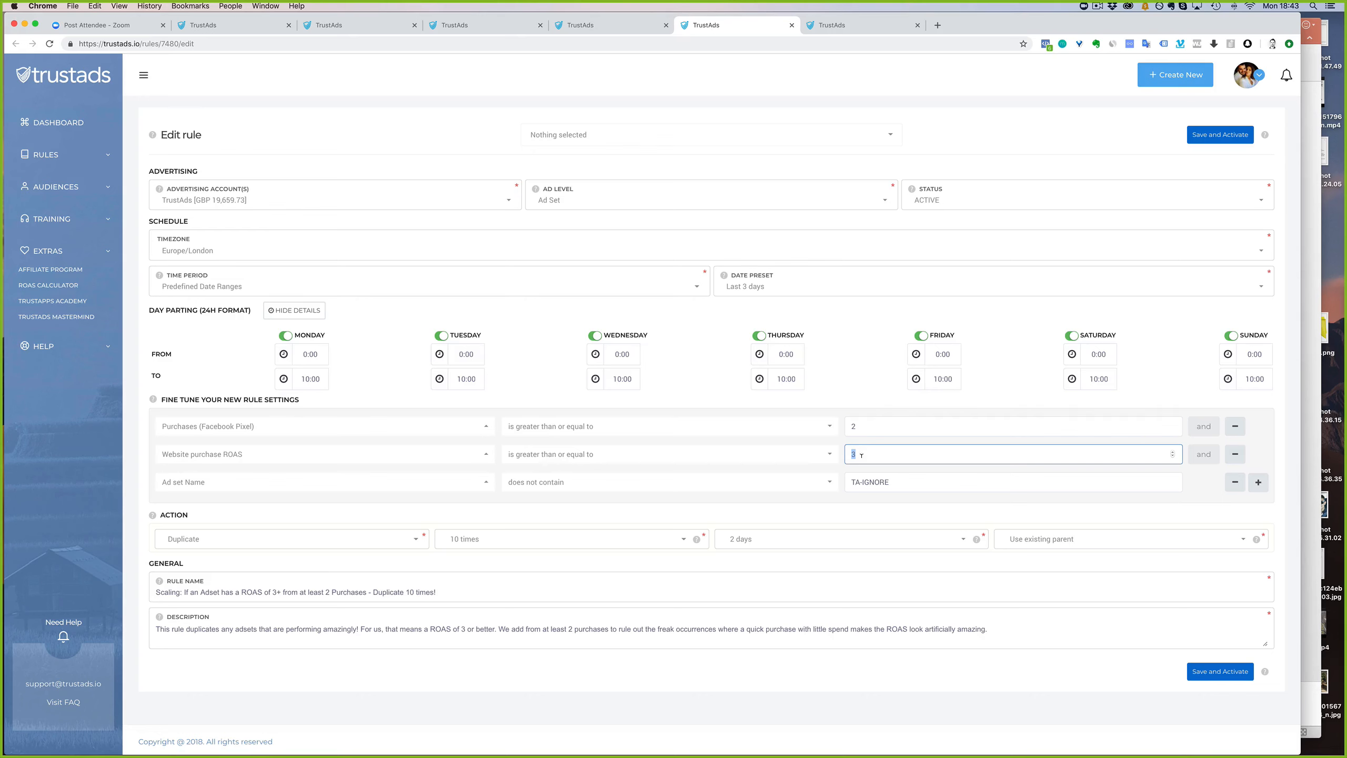
left_click(871, 507)
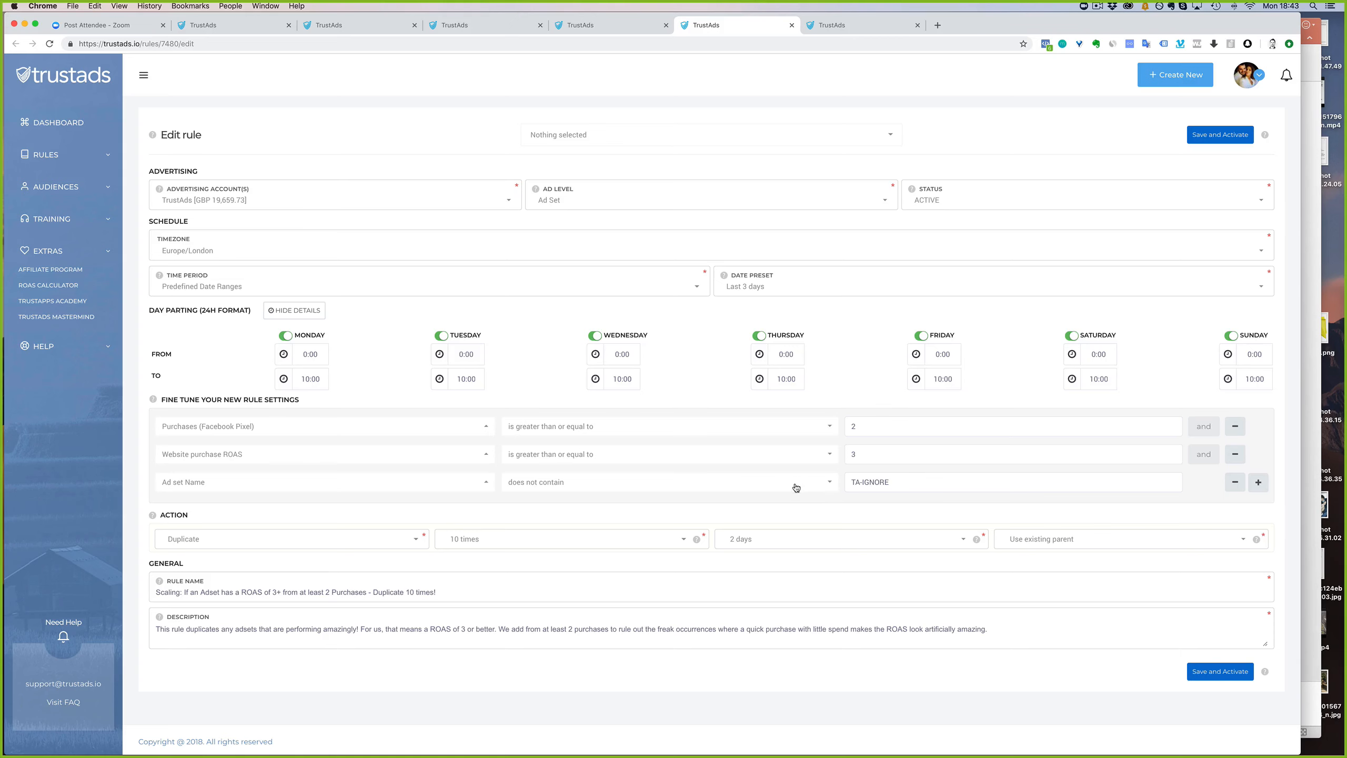
scroll(663, 467, "down", 1)
scroll(567, 447, "up", 1)
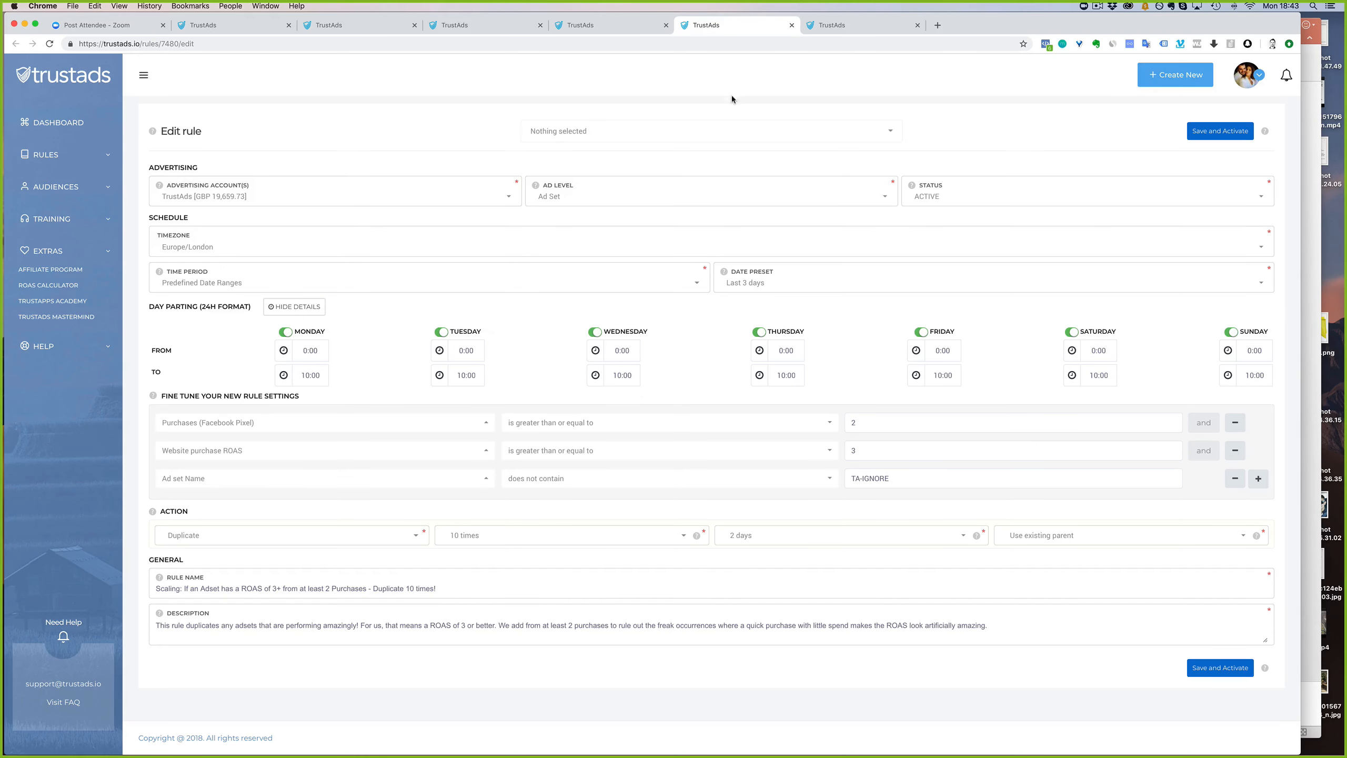
left_click(828, 26)
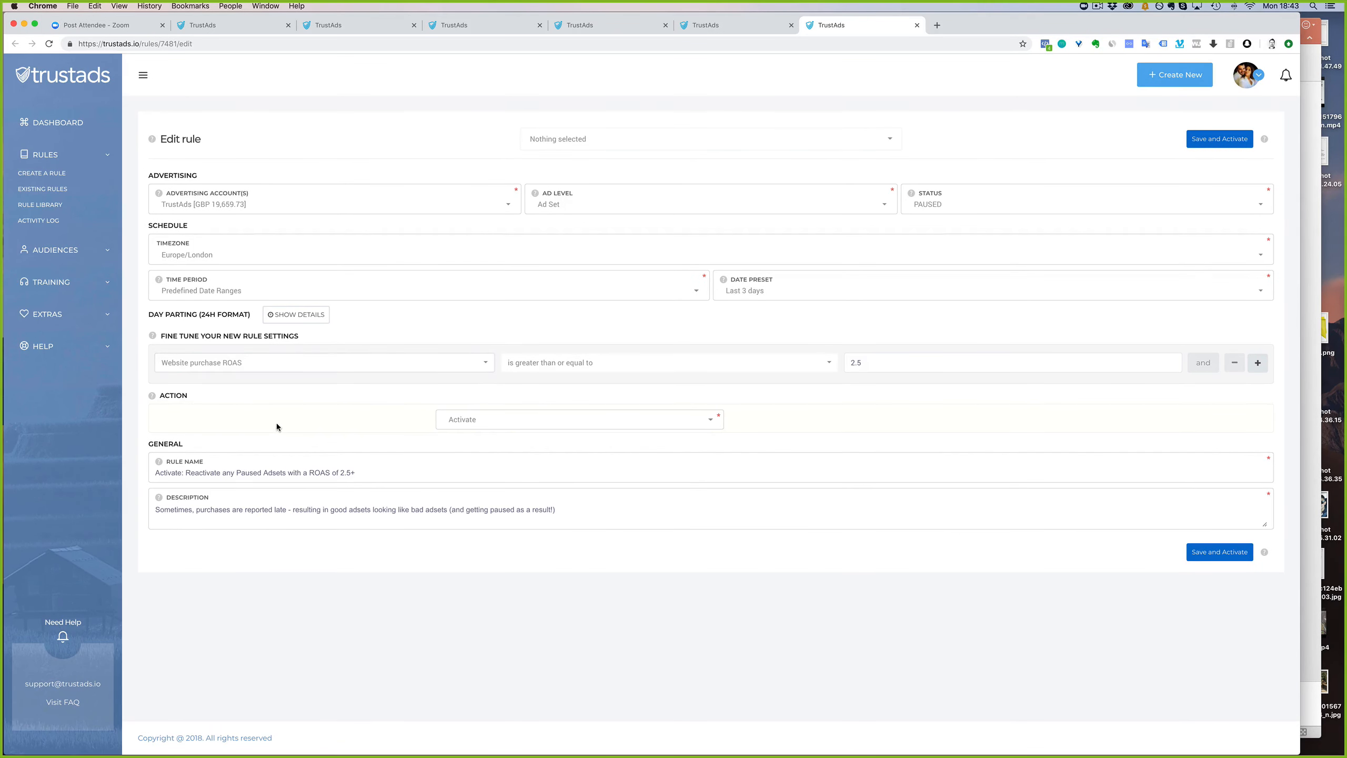